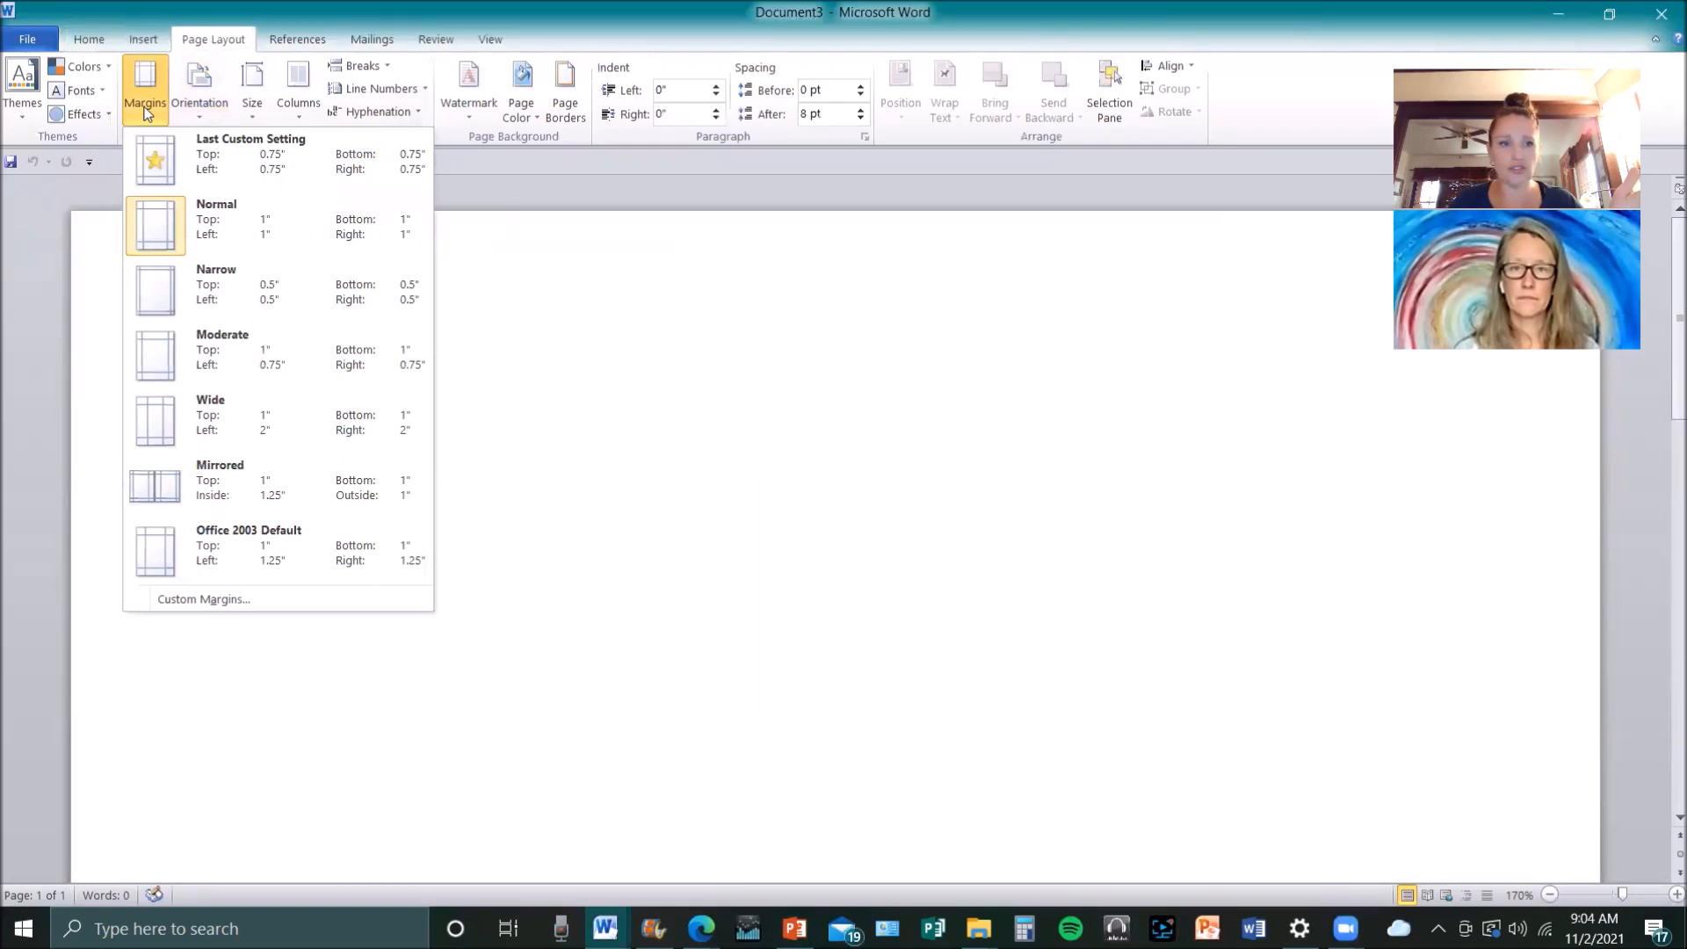
- Set the blank document's page margins to Narrow, 0.5" on all sides
click(157, 295)
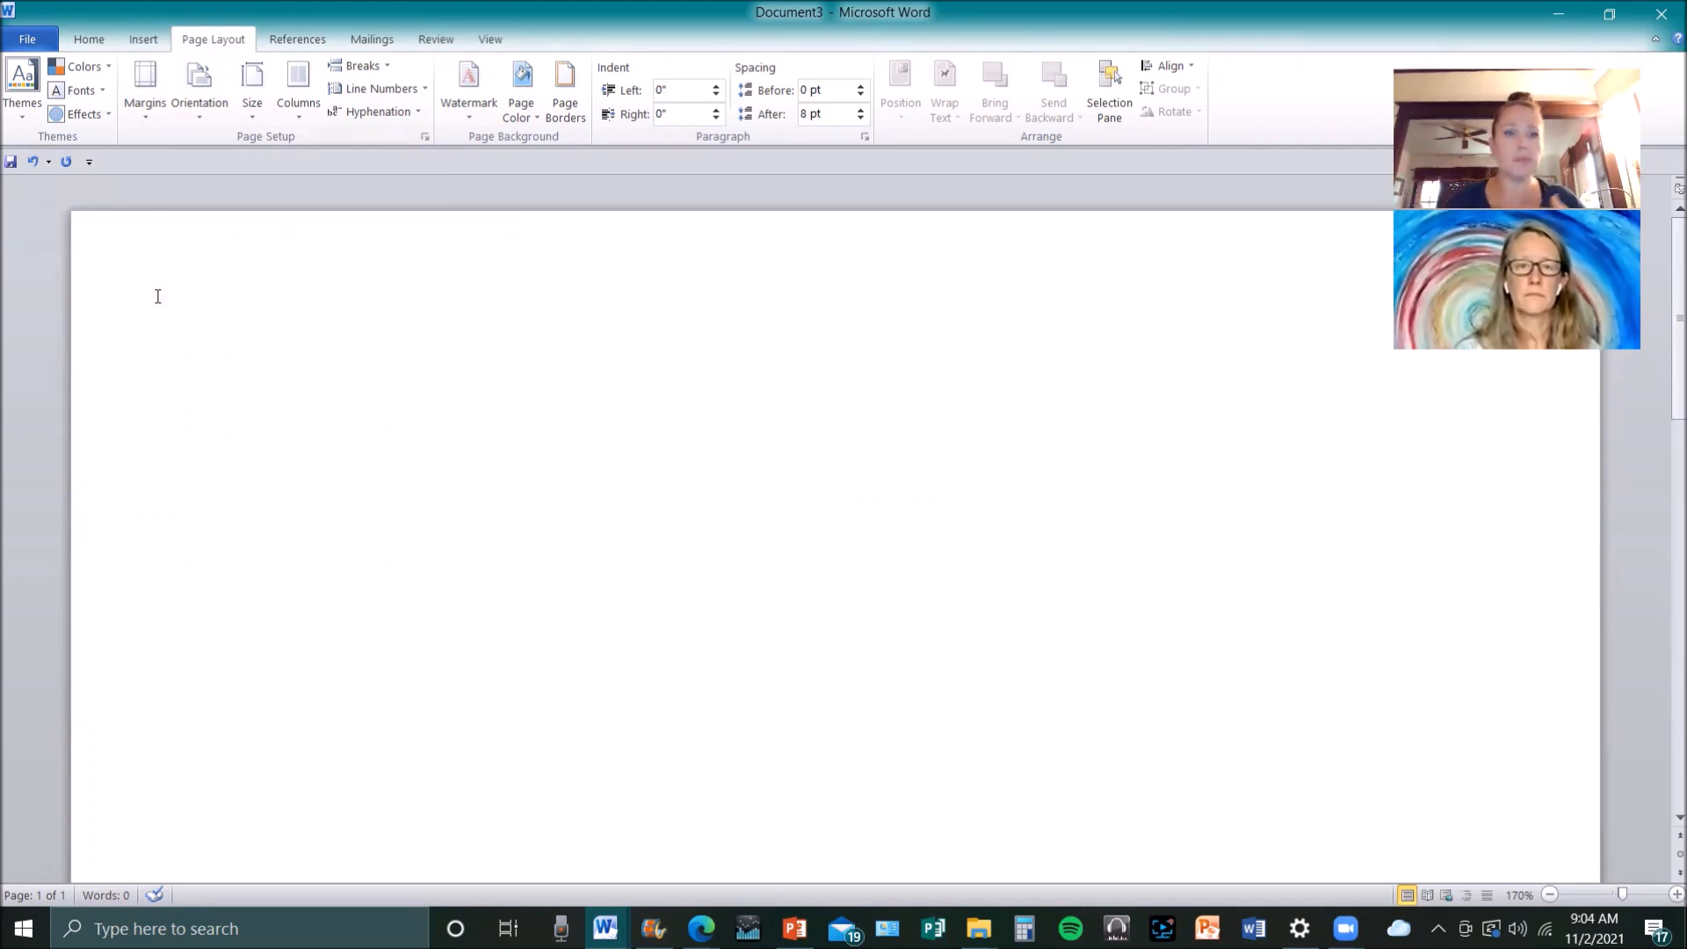
click(204, 113)
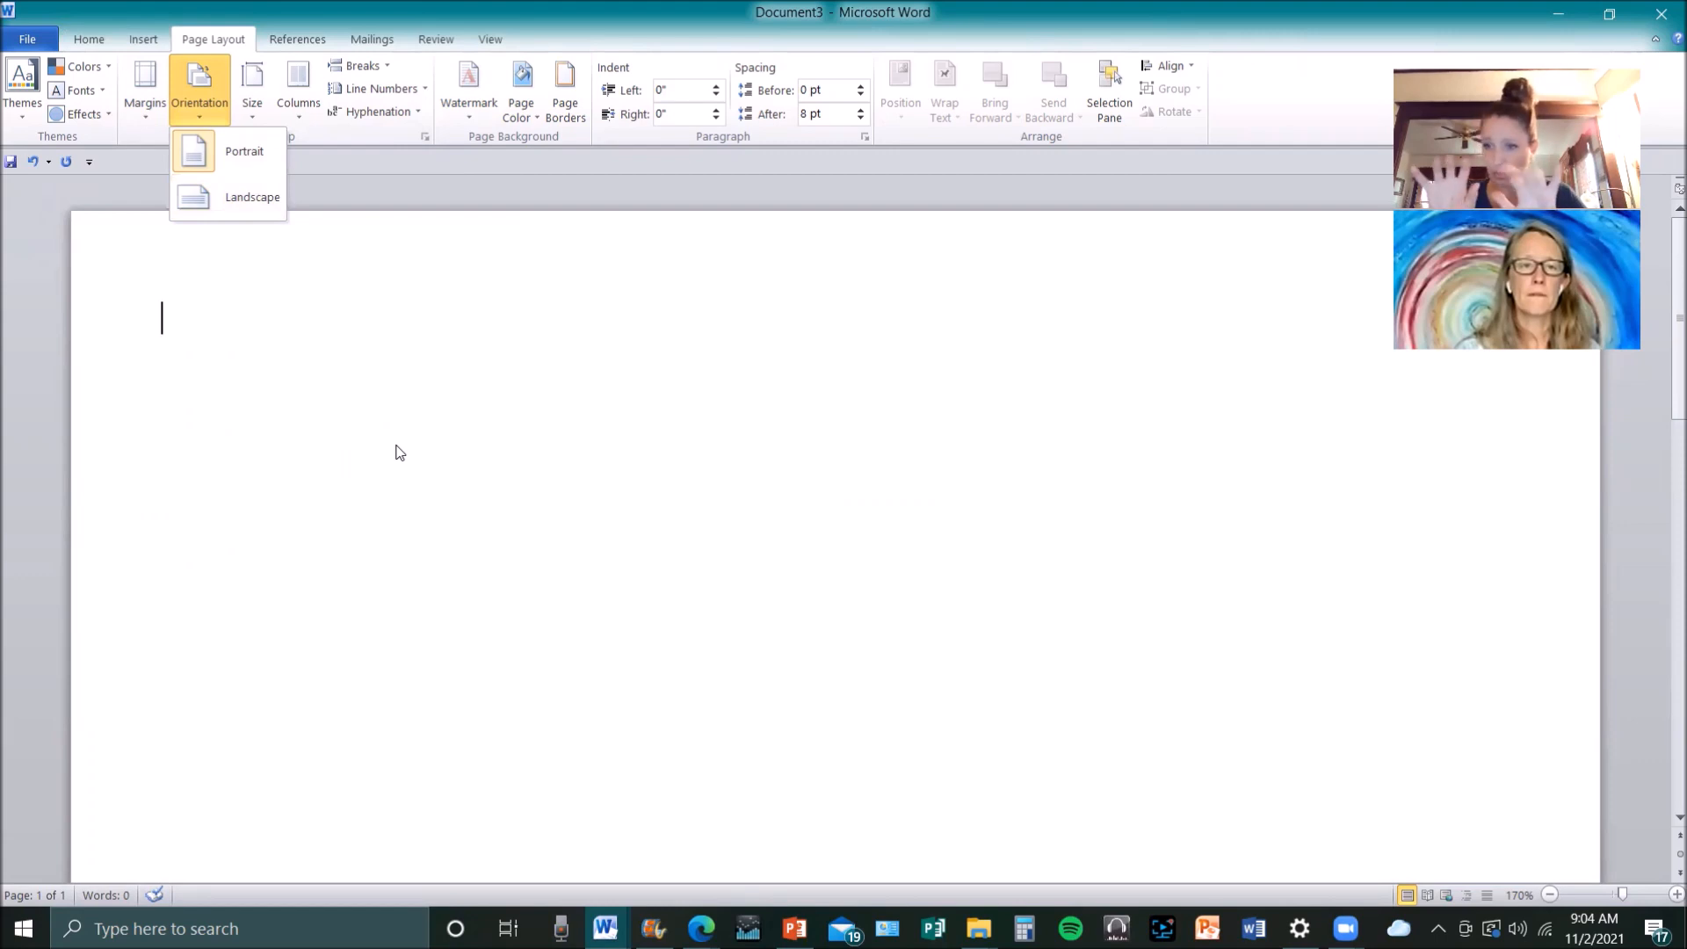
click(143, 87)
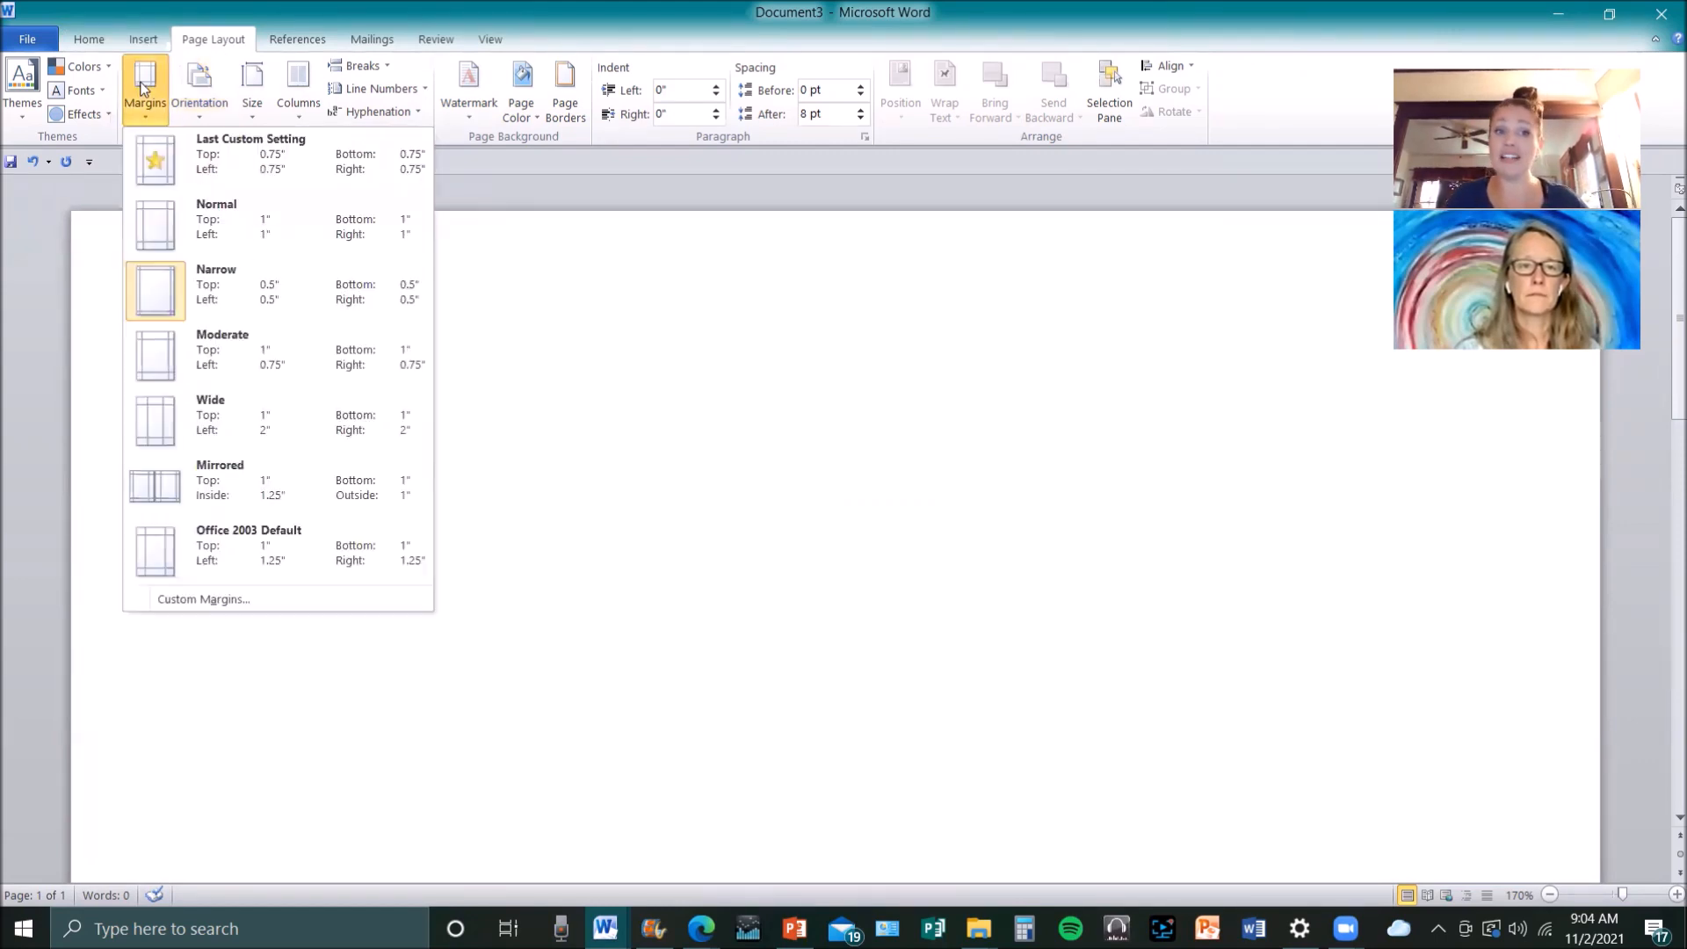
click(162, 285)
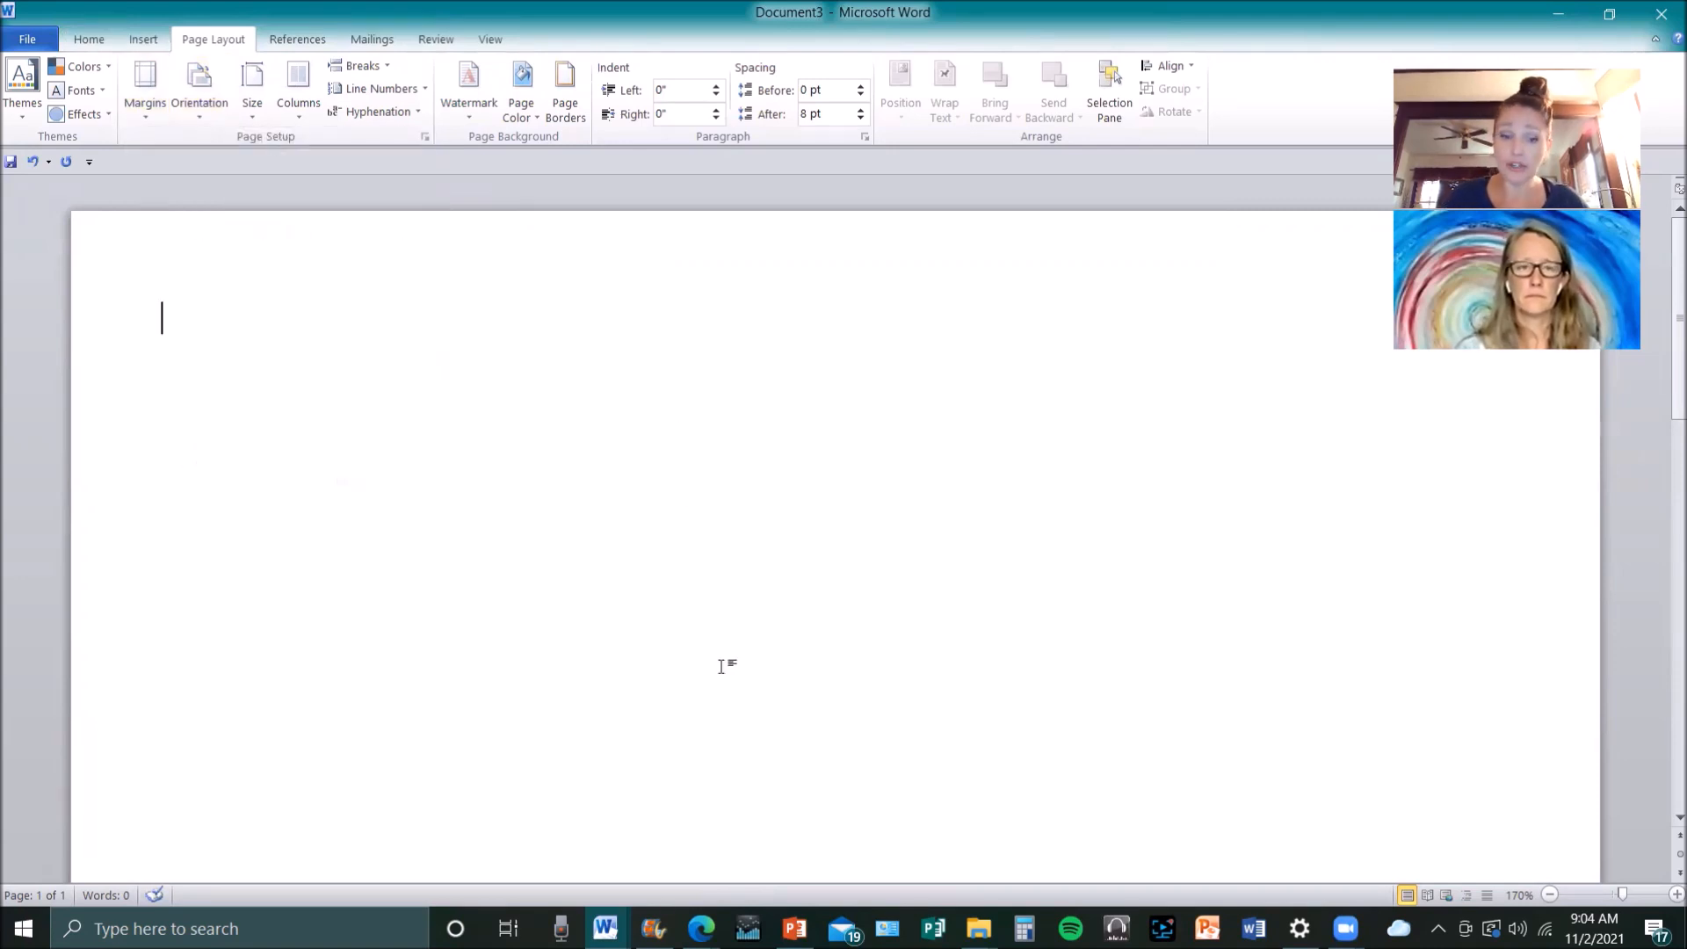
- Switch to Edge and copy the Romans 2:8 Aramaic, Hebrew and English texts from the Peshitta New Testament page
click(700, 928)
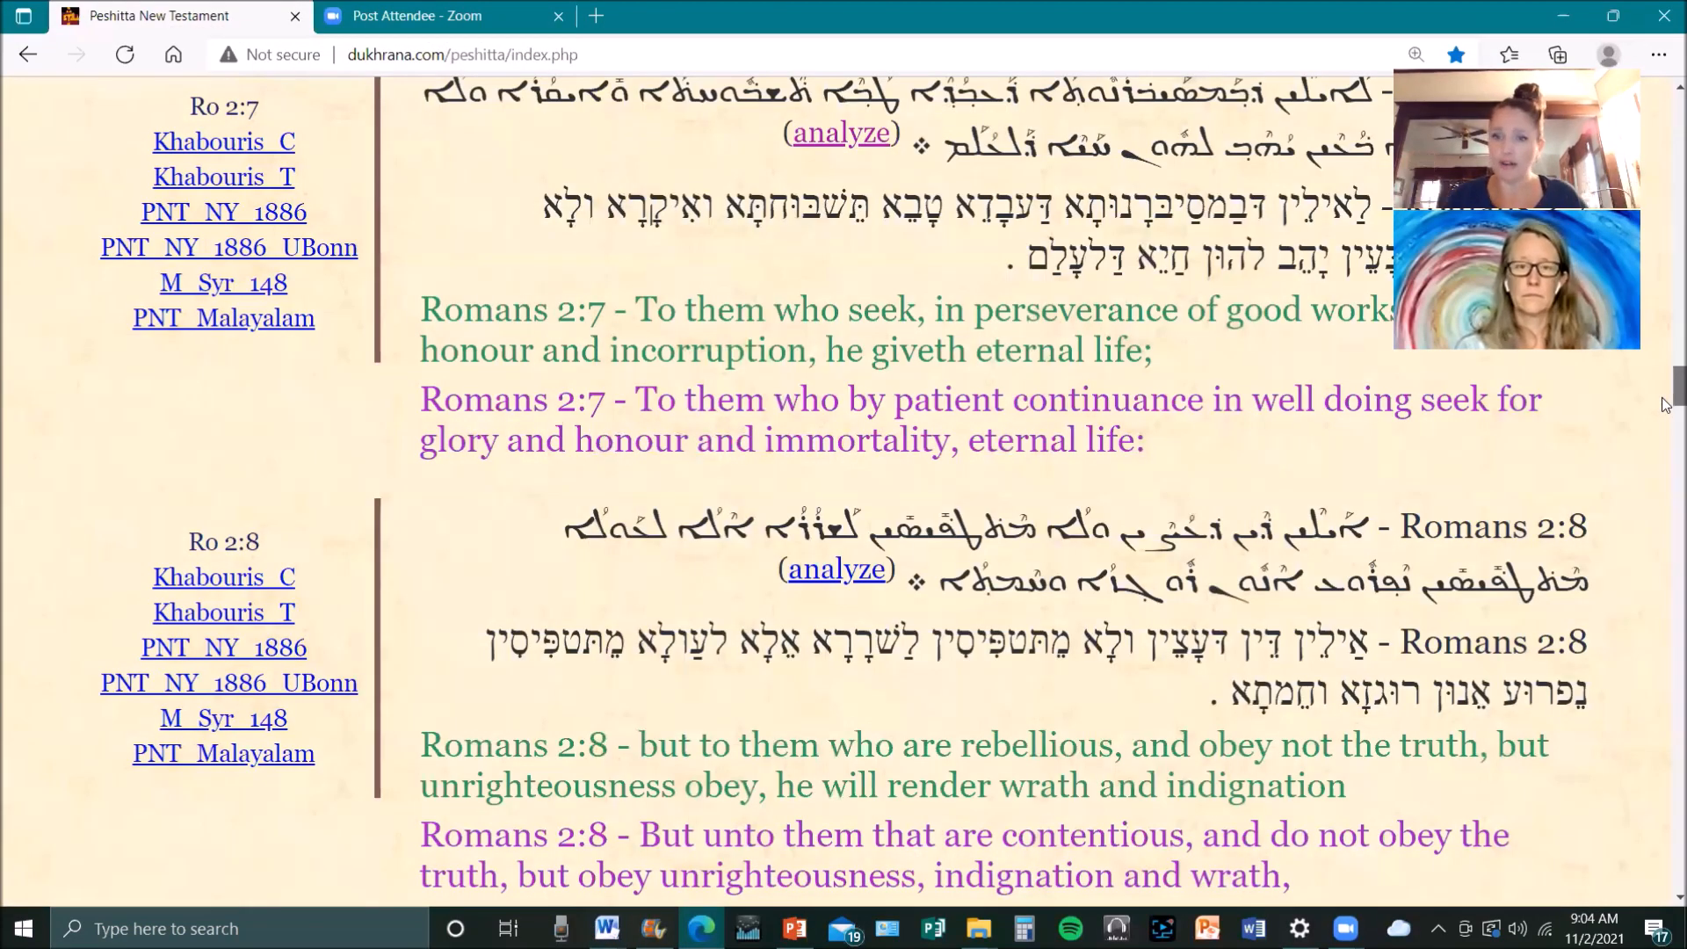
scroll(1665, 405, down, 1)
mouse_move(1190, 410)
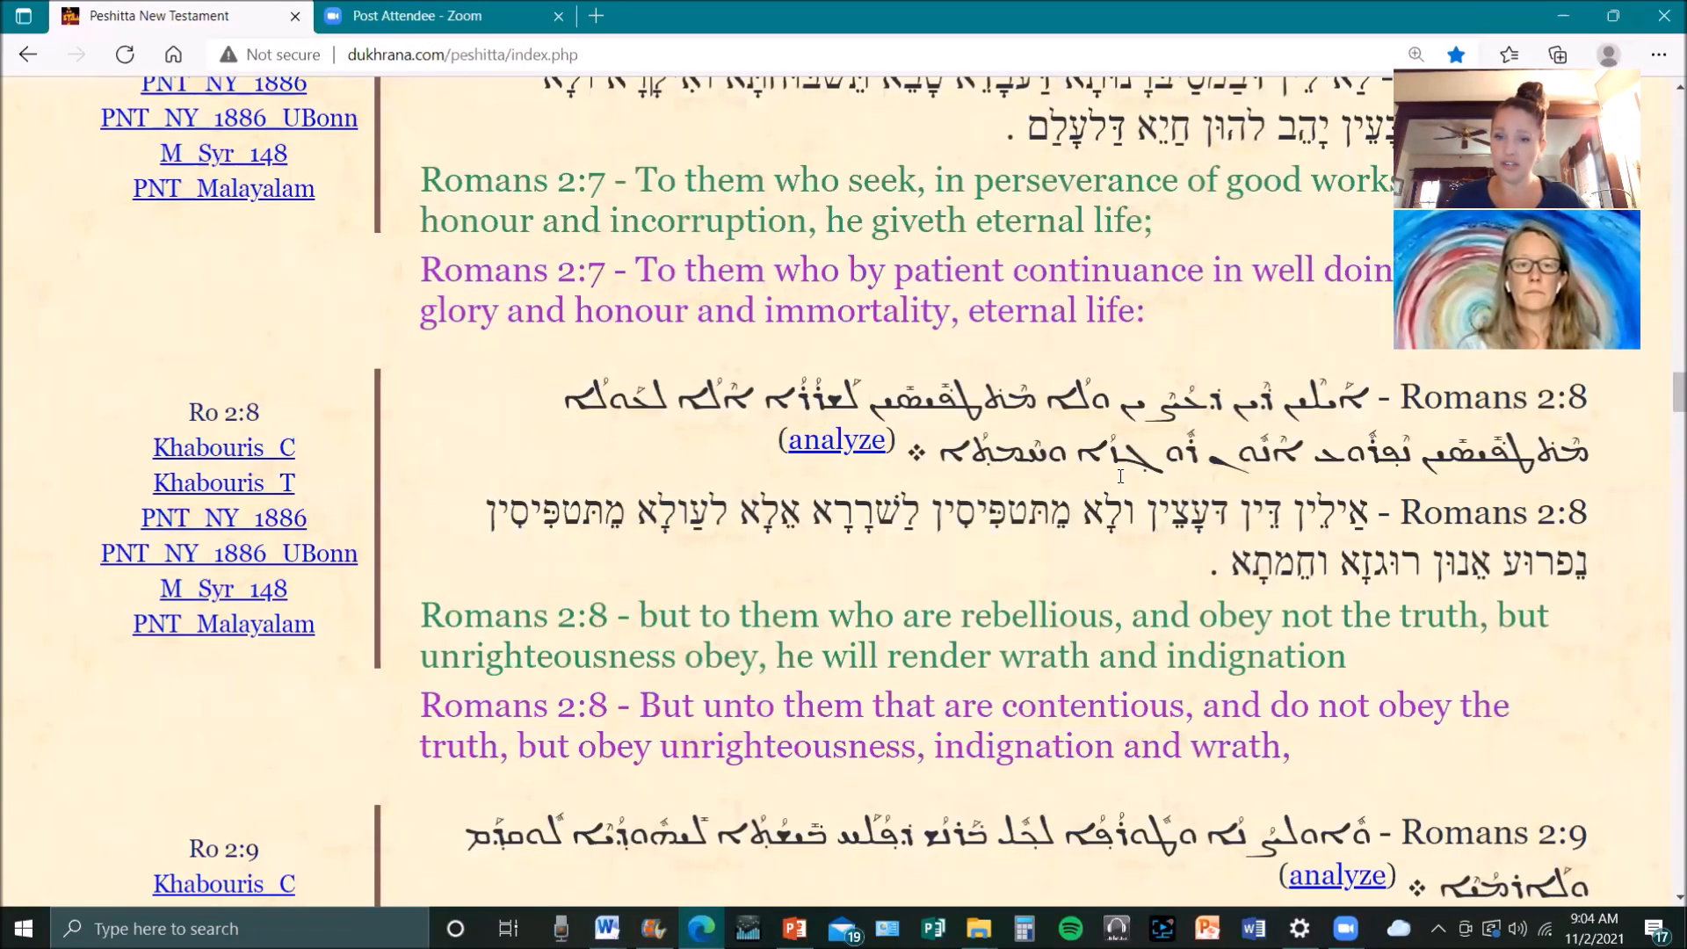
drag(559, 394, 1406, 395)
click(1308, 716)
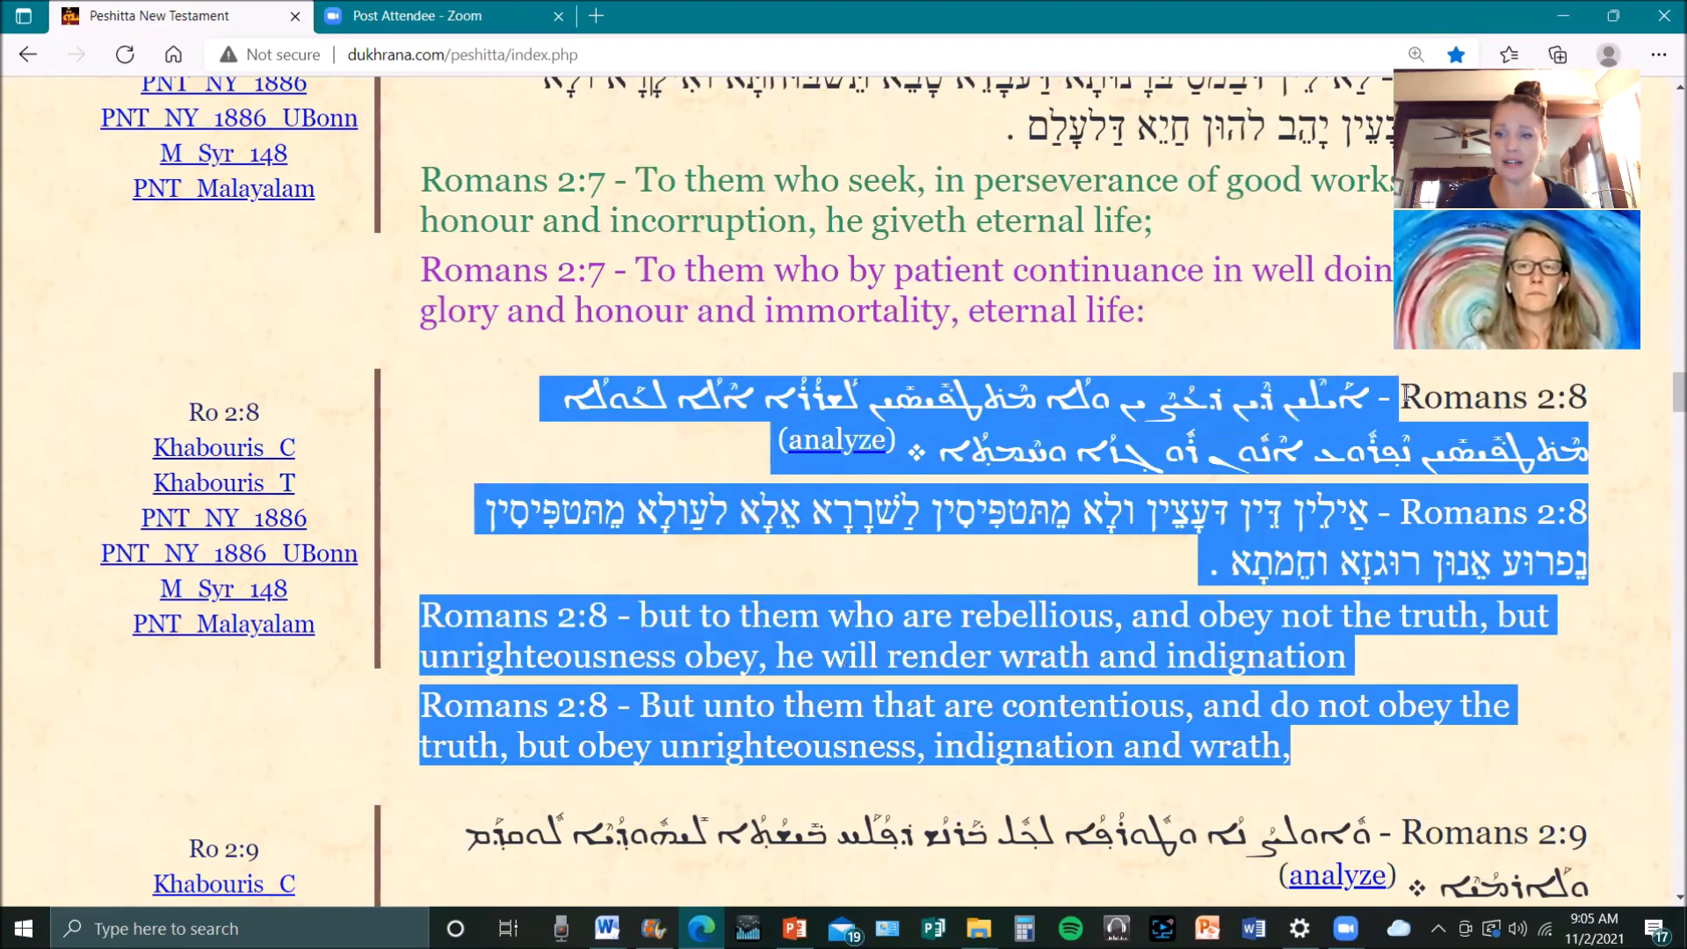
right_click(1322, 395)
click(1318, 411)
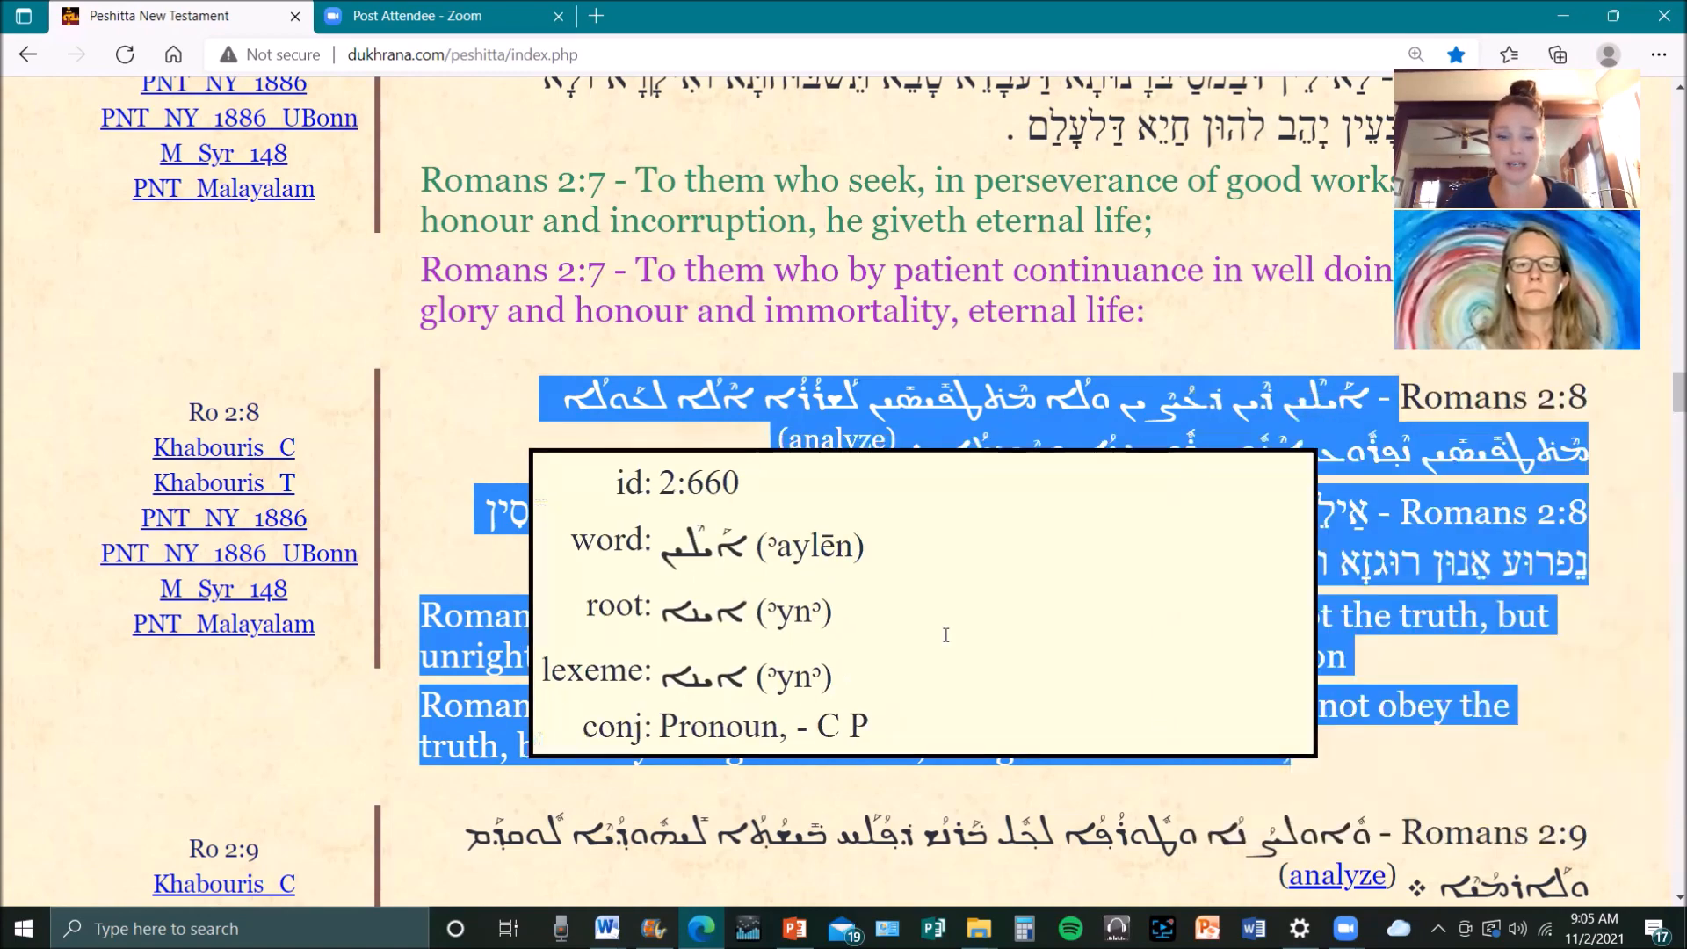
- Switch to Document3 in Word, paste the Romans 2:8 passage with its source formatting, and add a blank line below it
click(605, 928)
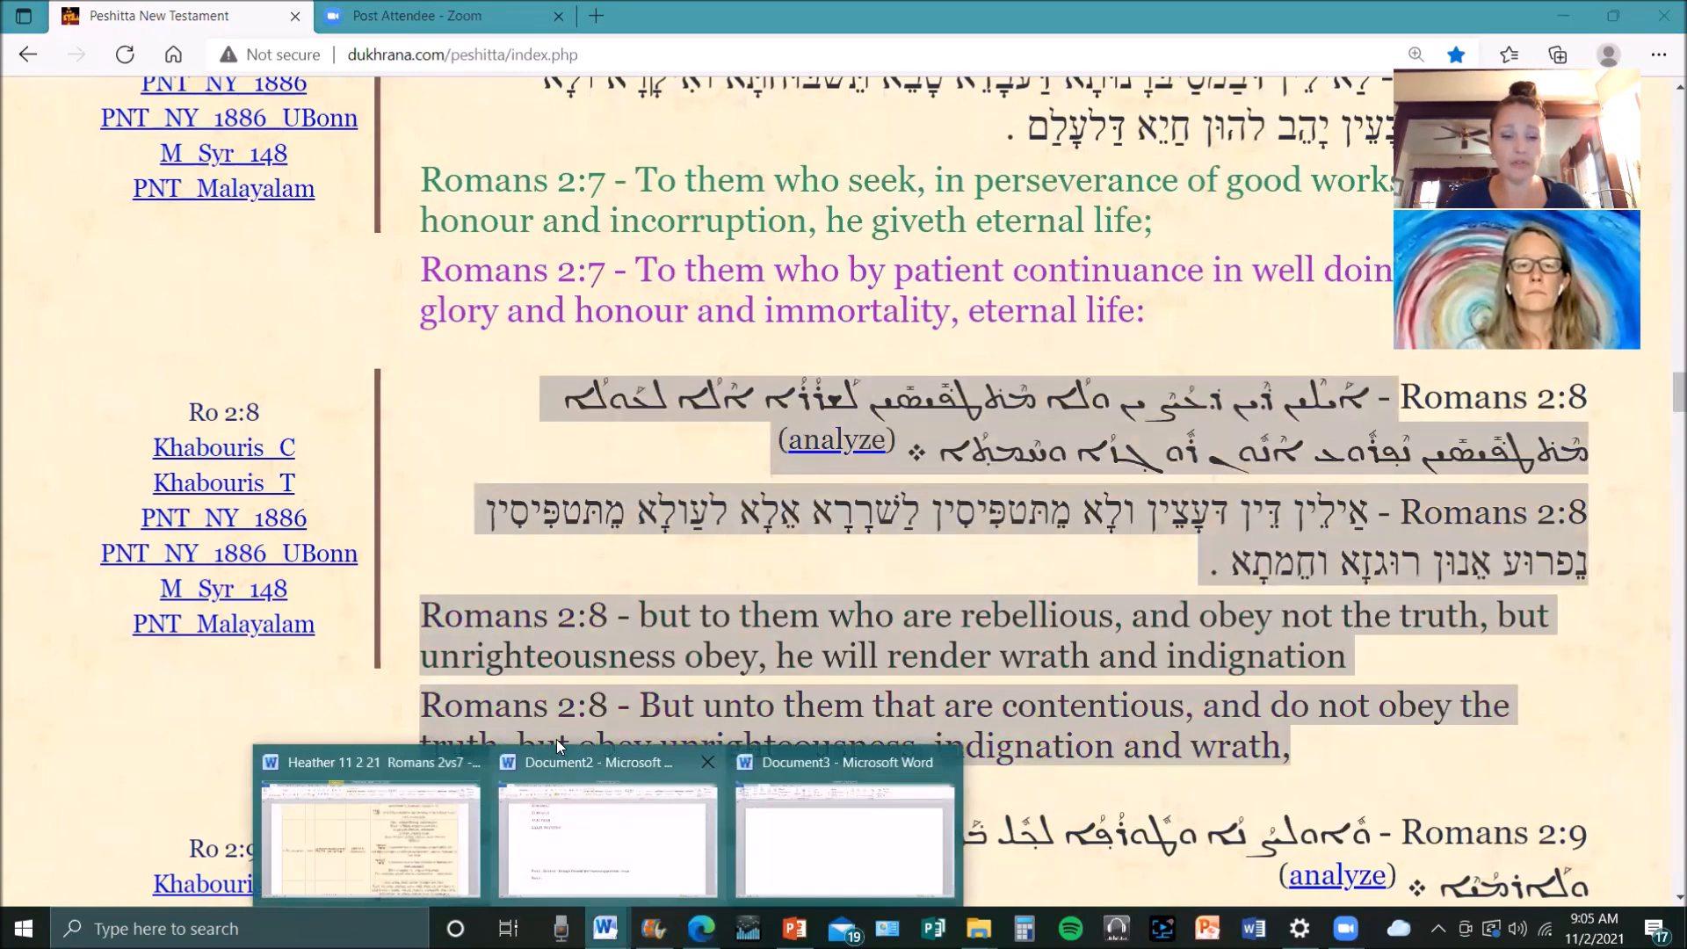
click(839, 817)
right_click(437, 323)
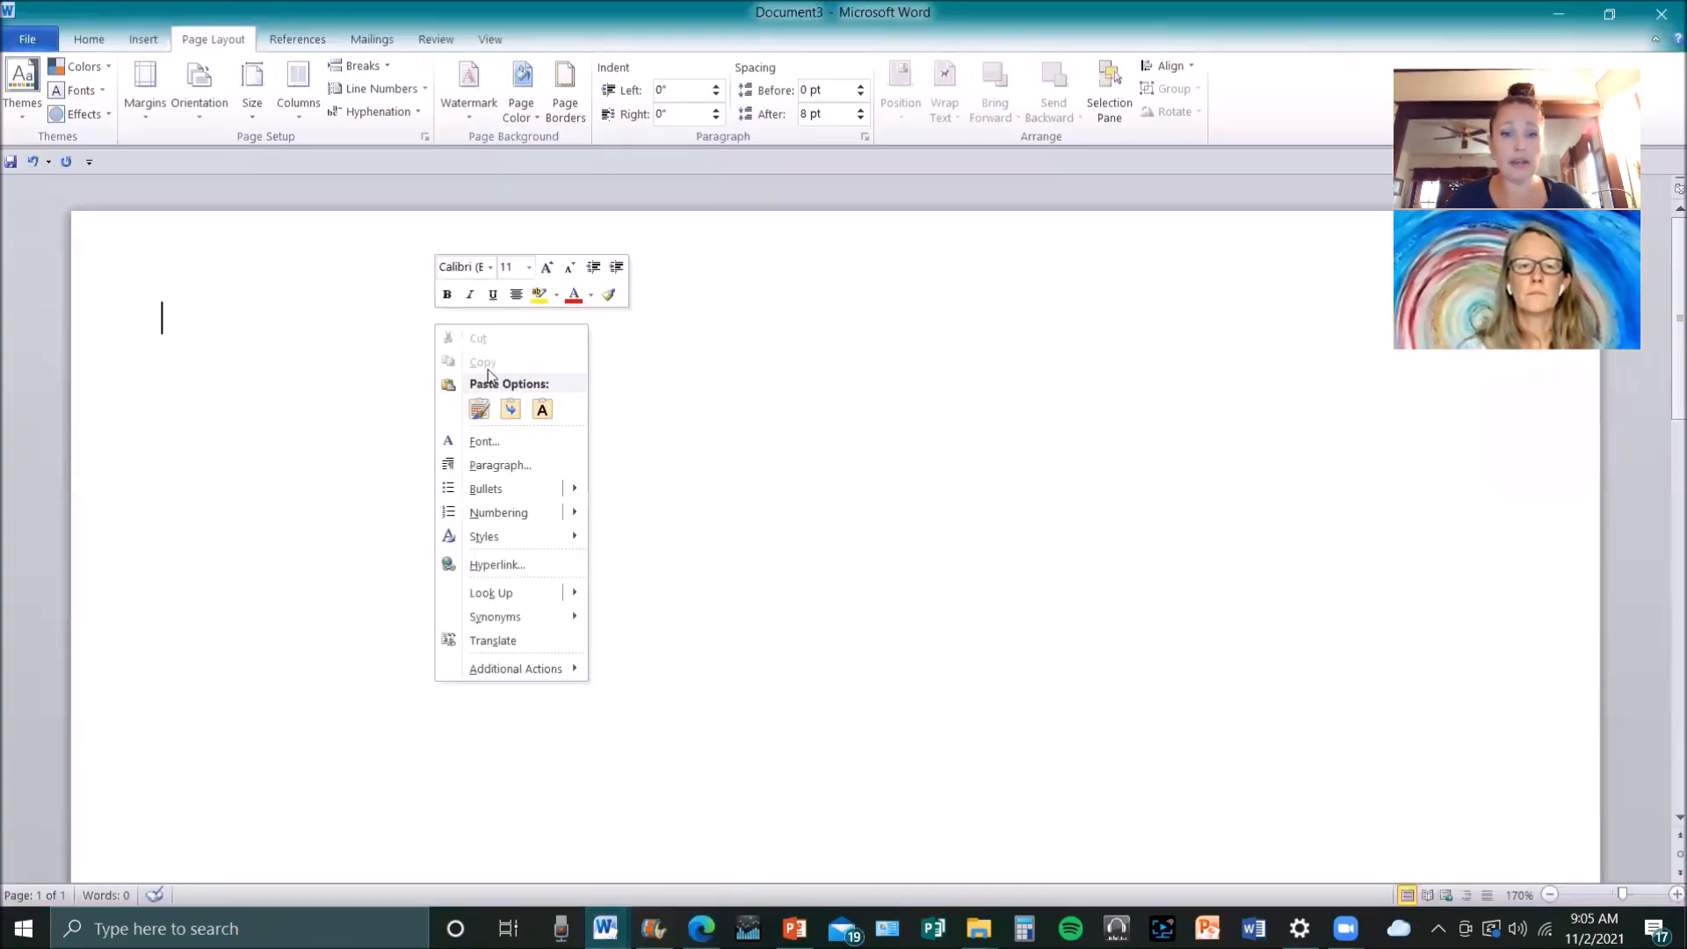
click(543, 410)
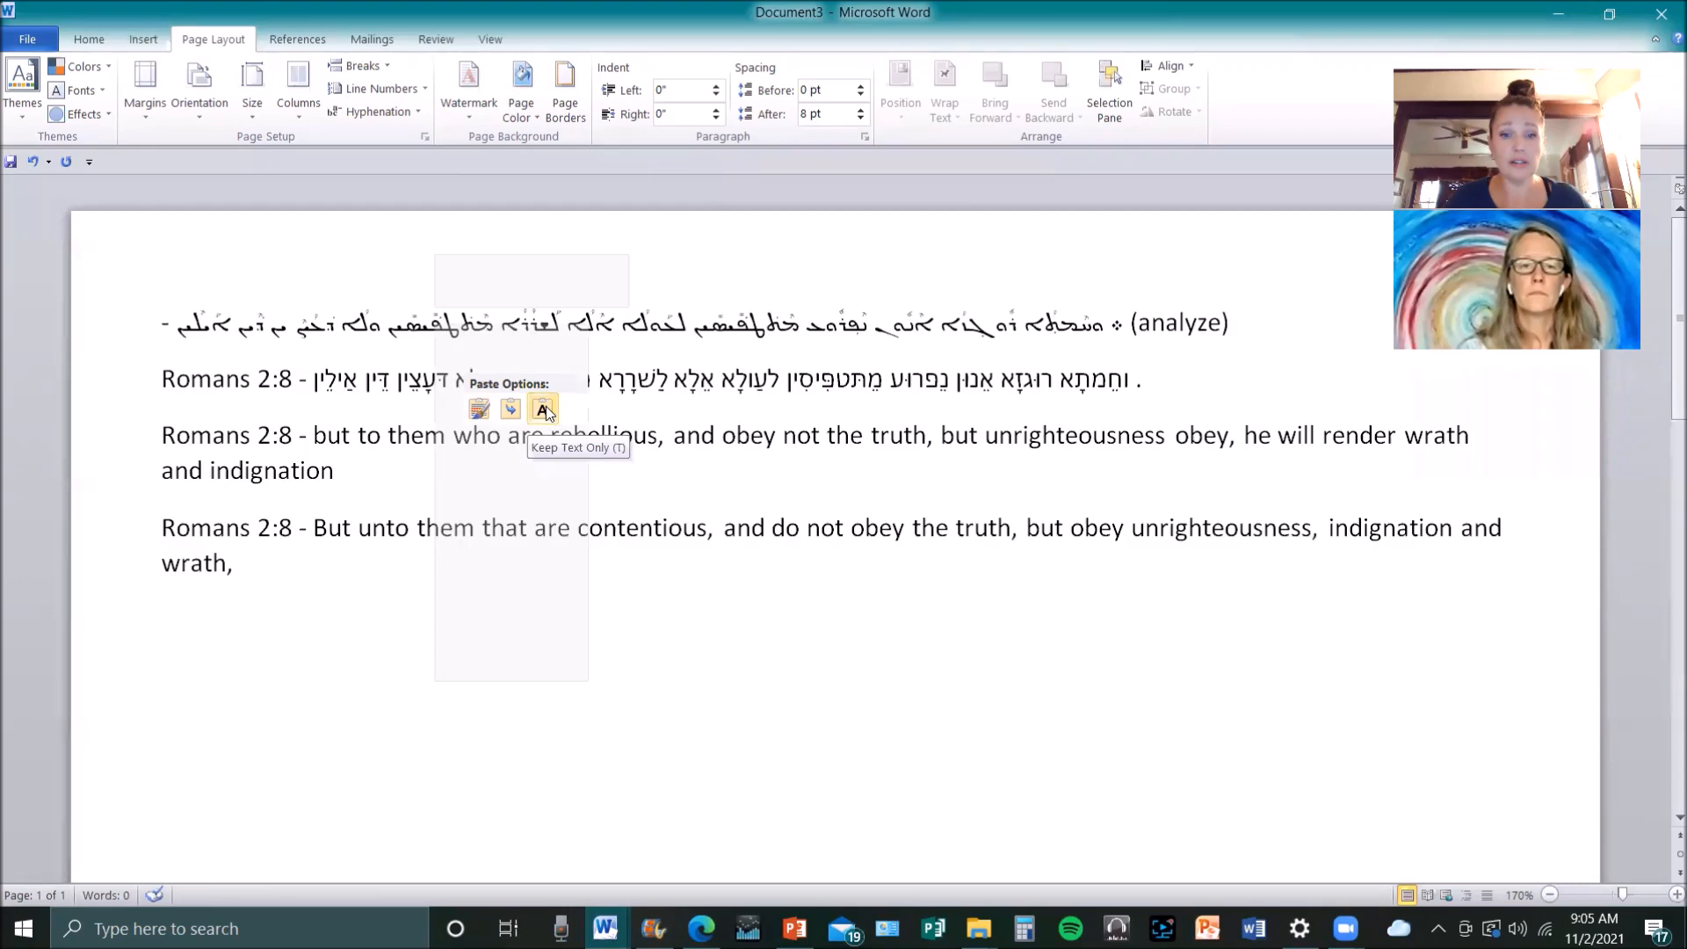
click(476, 410)
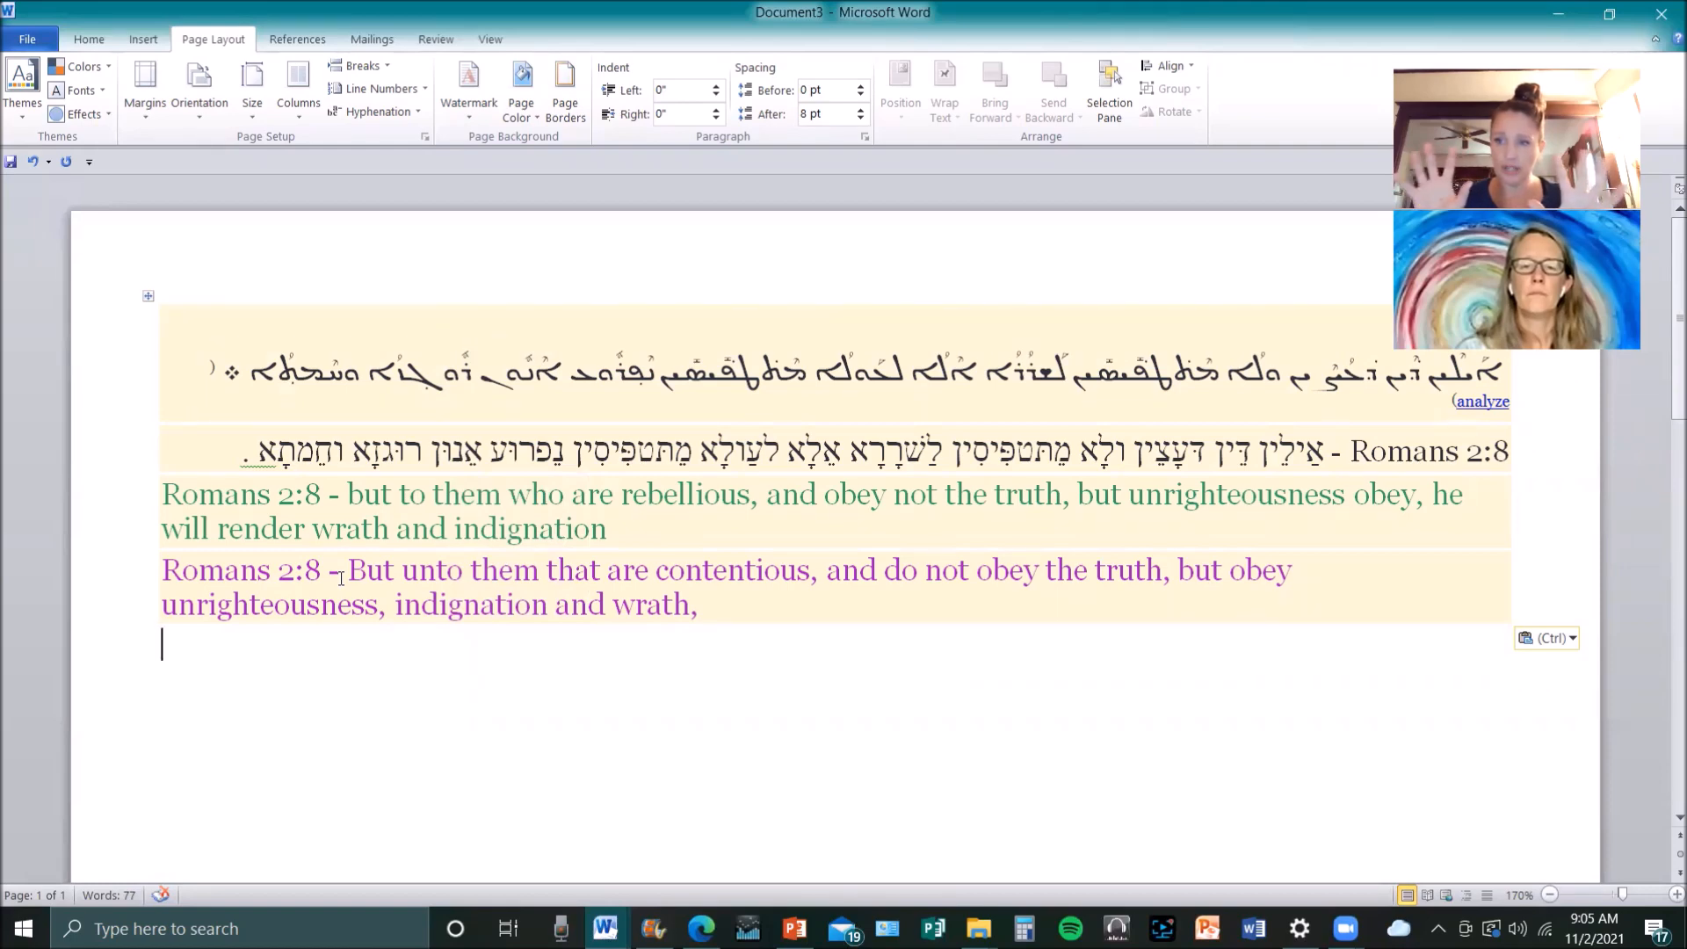
key(Return)
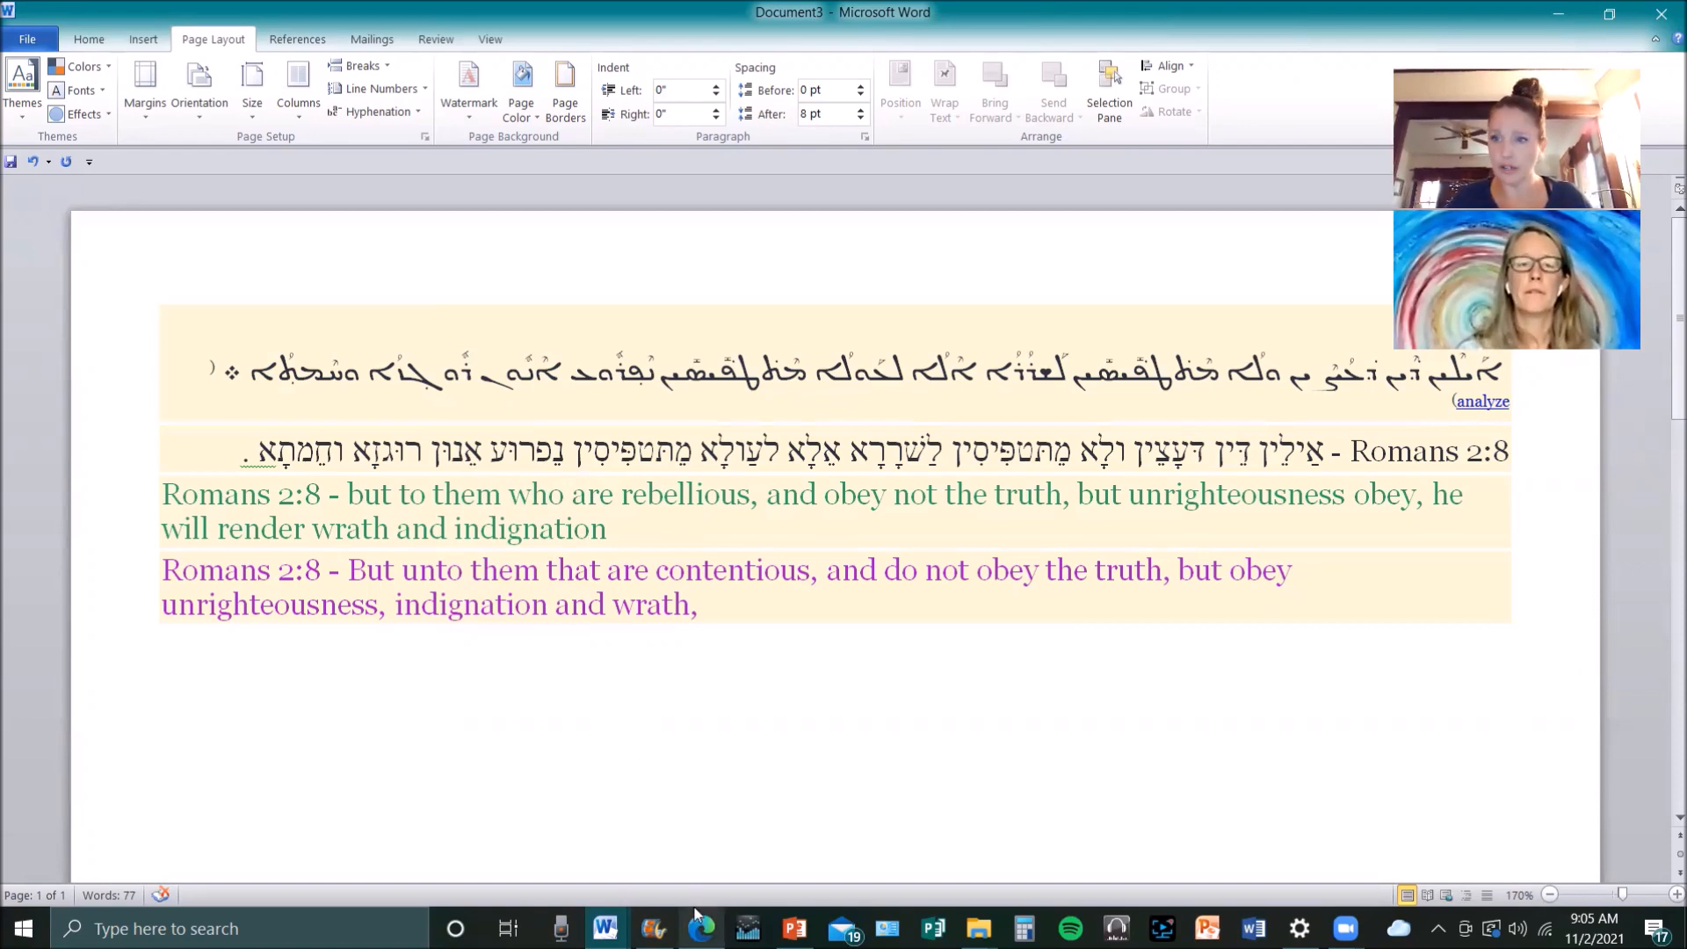
- Switch back to Edge and open the verse analysis for Romans 2:8 in a maximized window
mouse_move(699, 923)
click(694, 826)
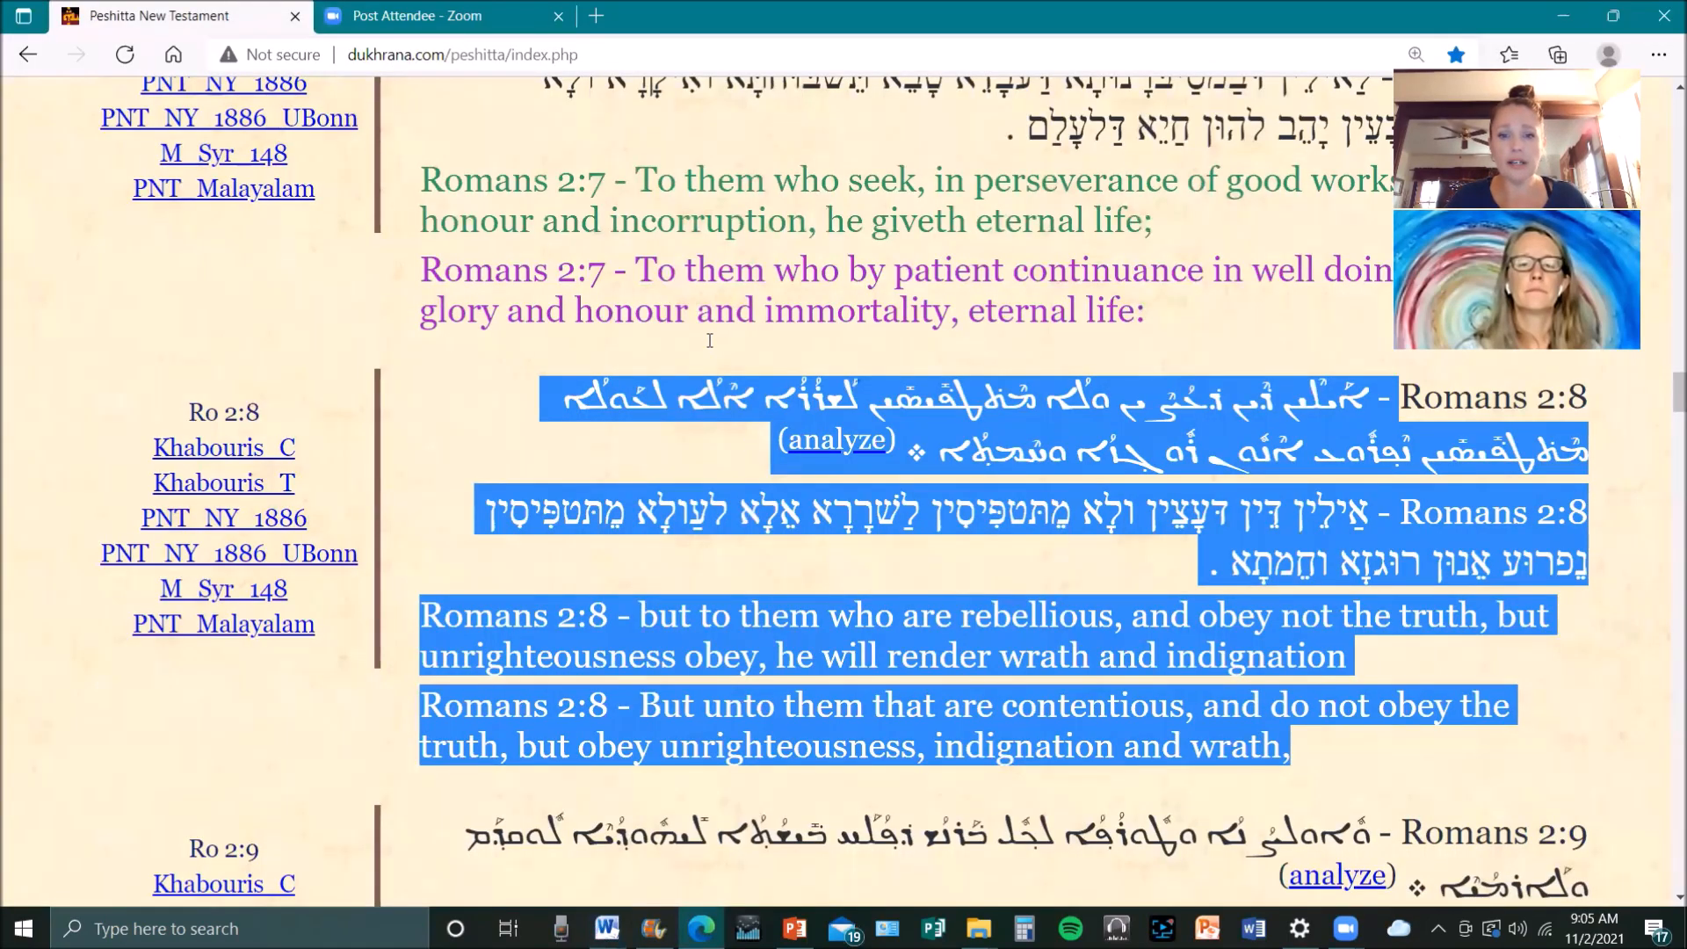
click(710, 343)
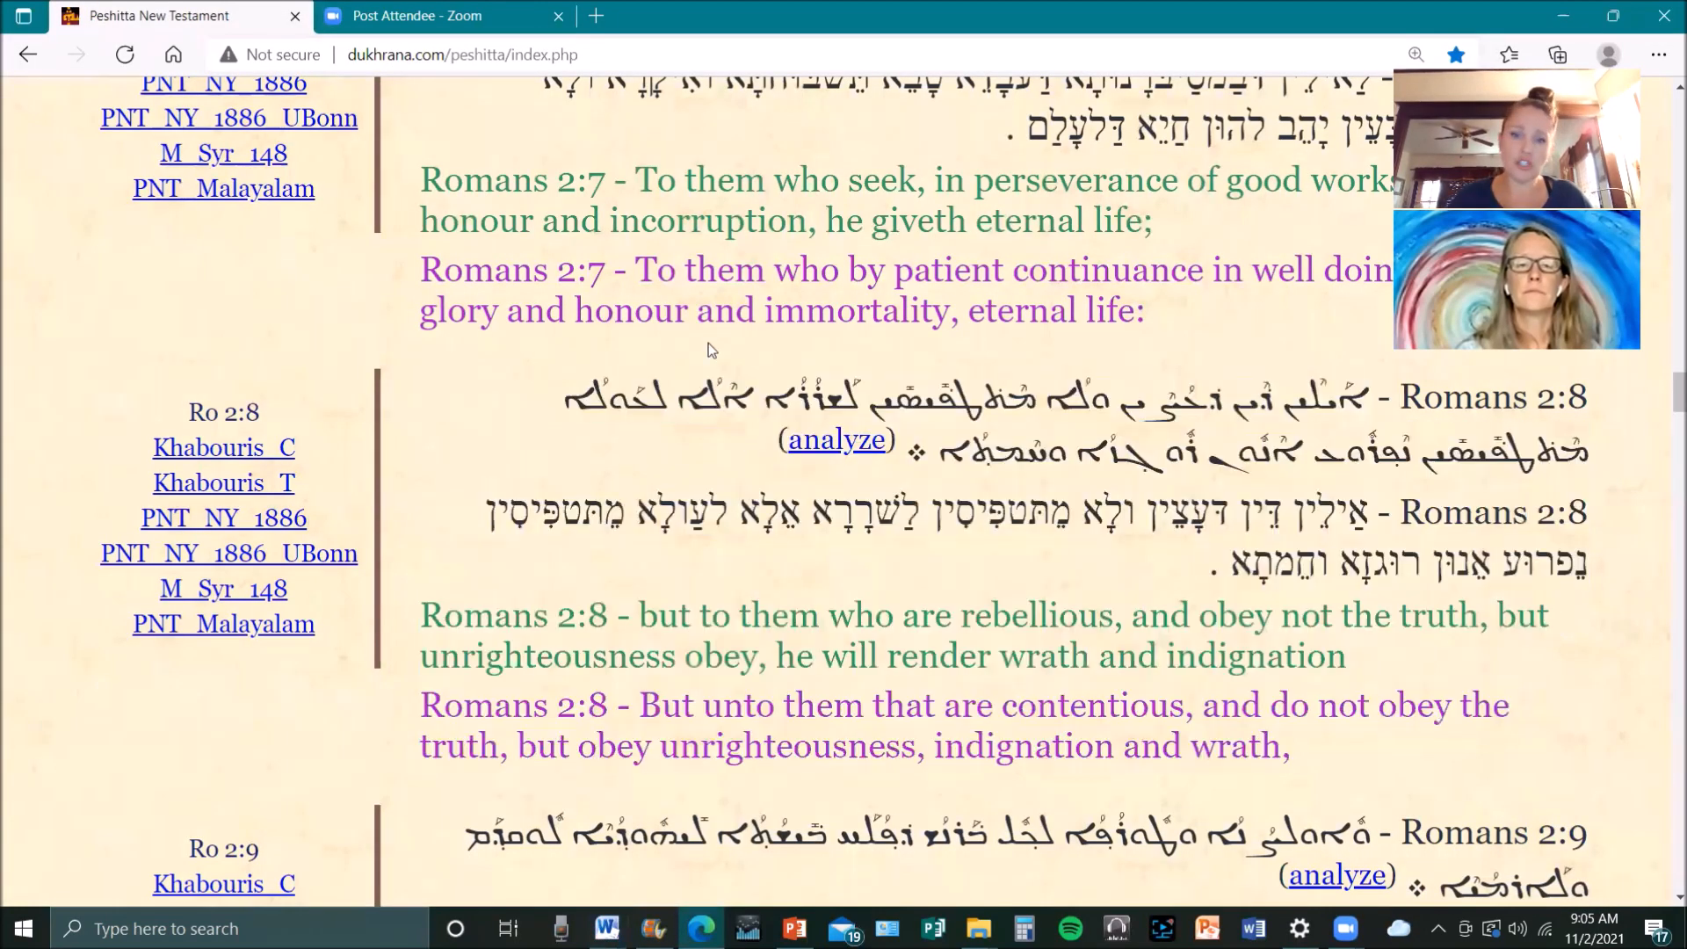
click(815, 446)
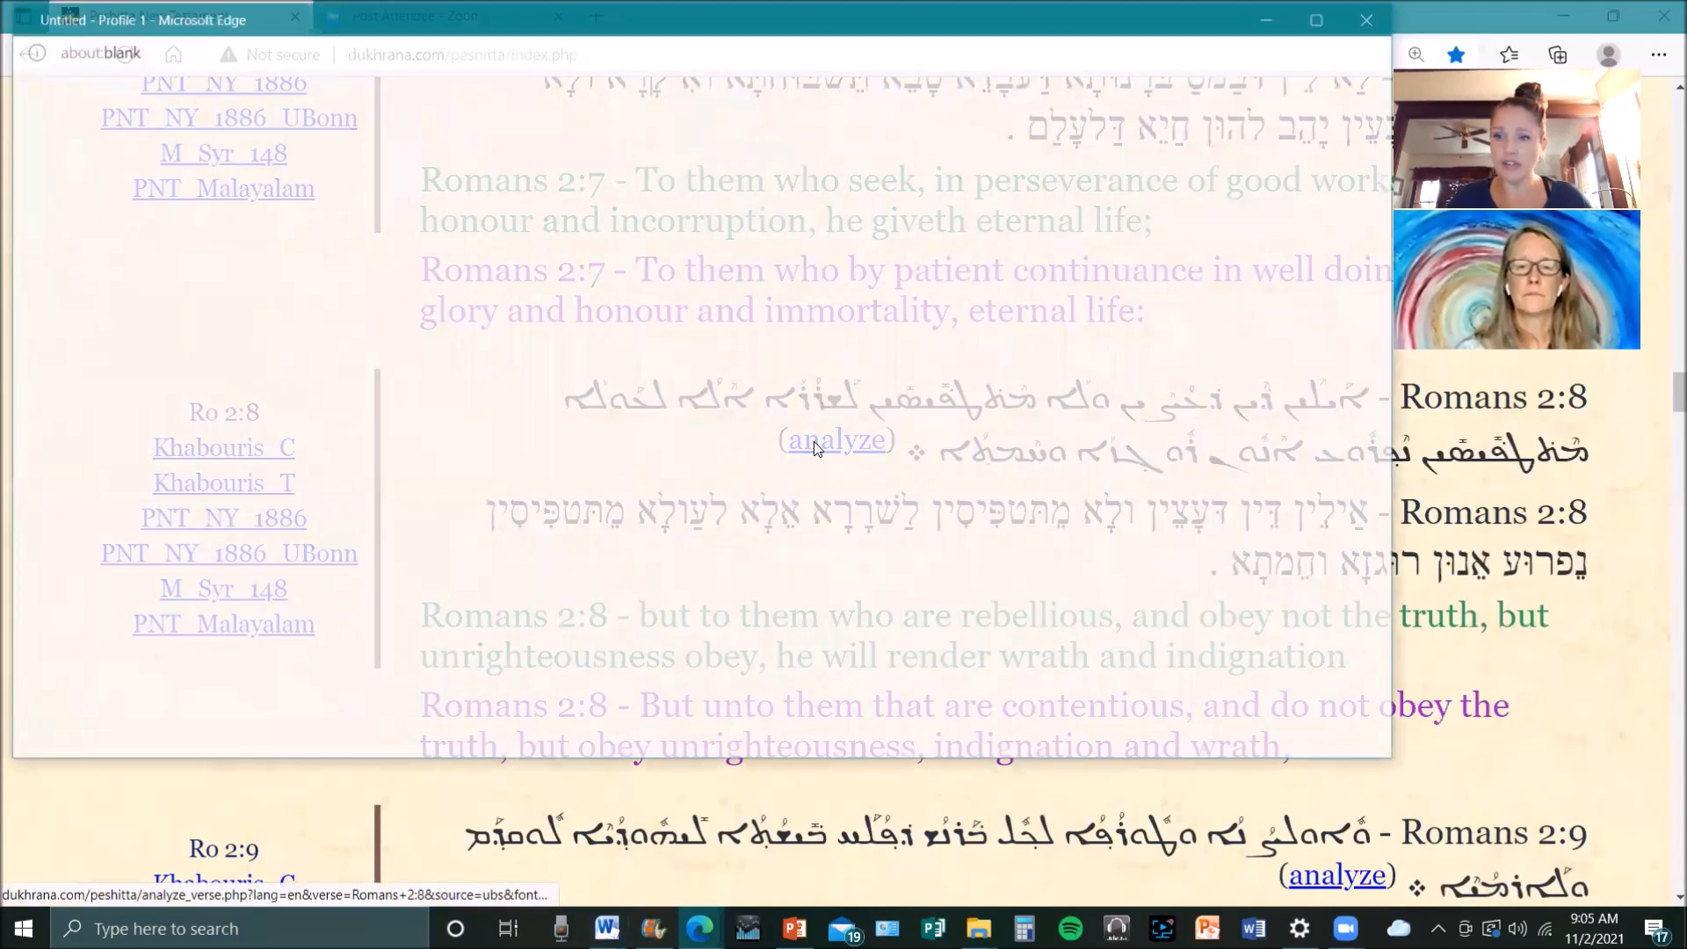
click(1327, 18)
- Copy the grammatical analysis table from the Word heading row through its last row and column
drag(1665, 191, 1665, 350)
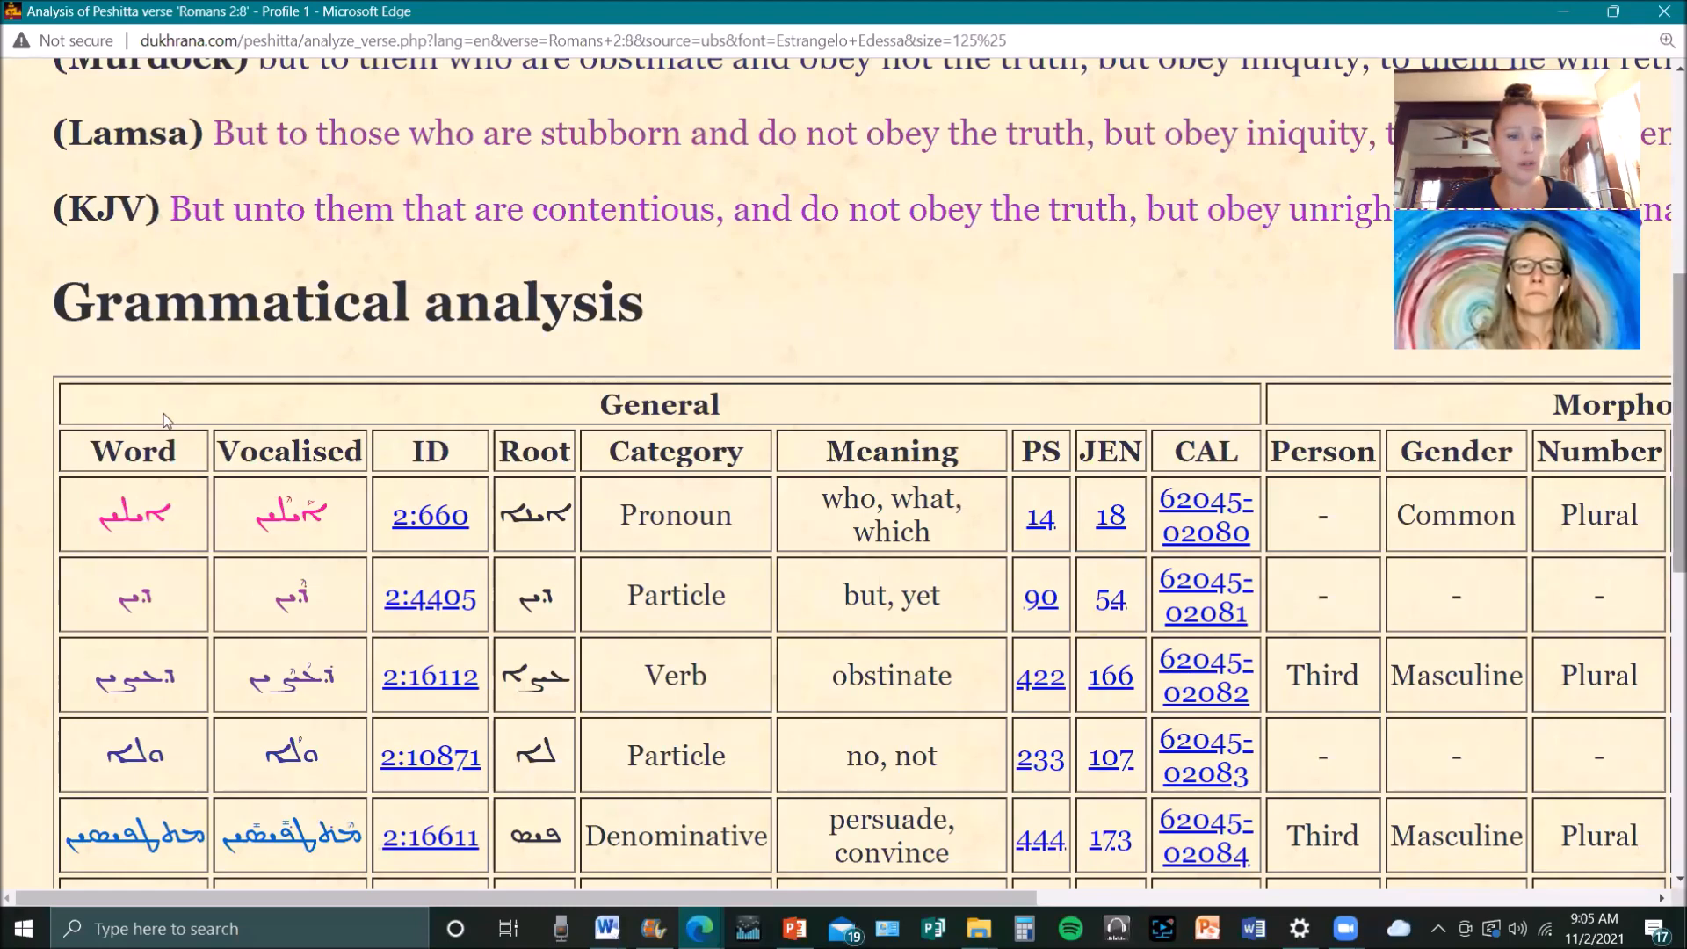
drag(91, 450, 1574, 655)
click(97, 446)
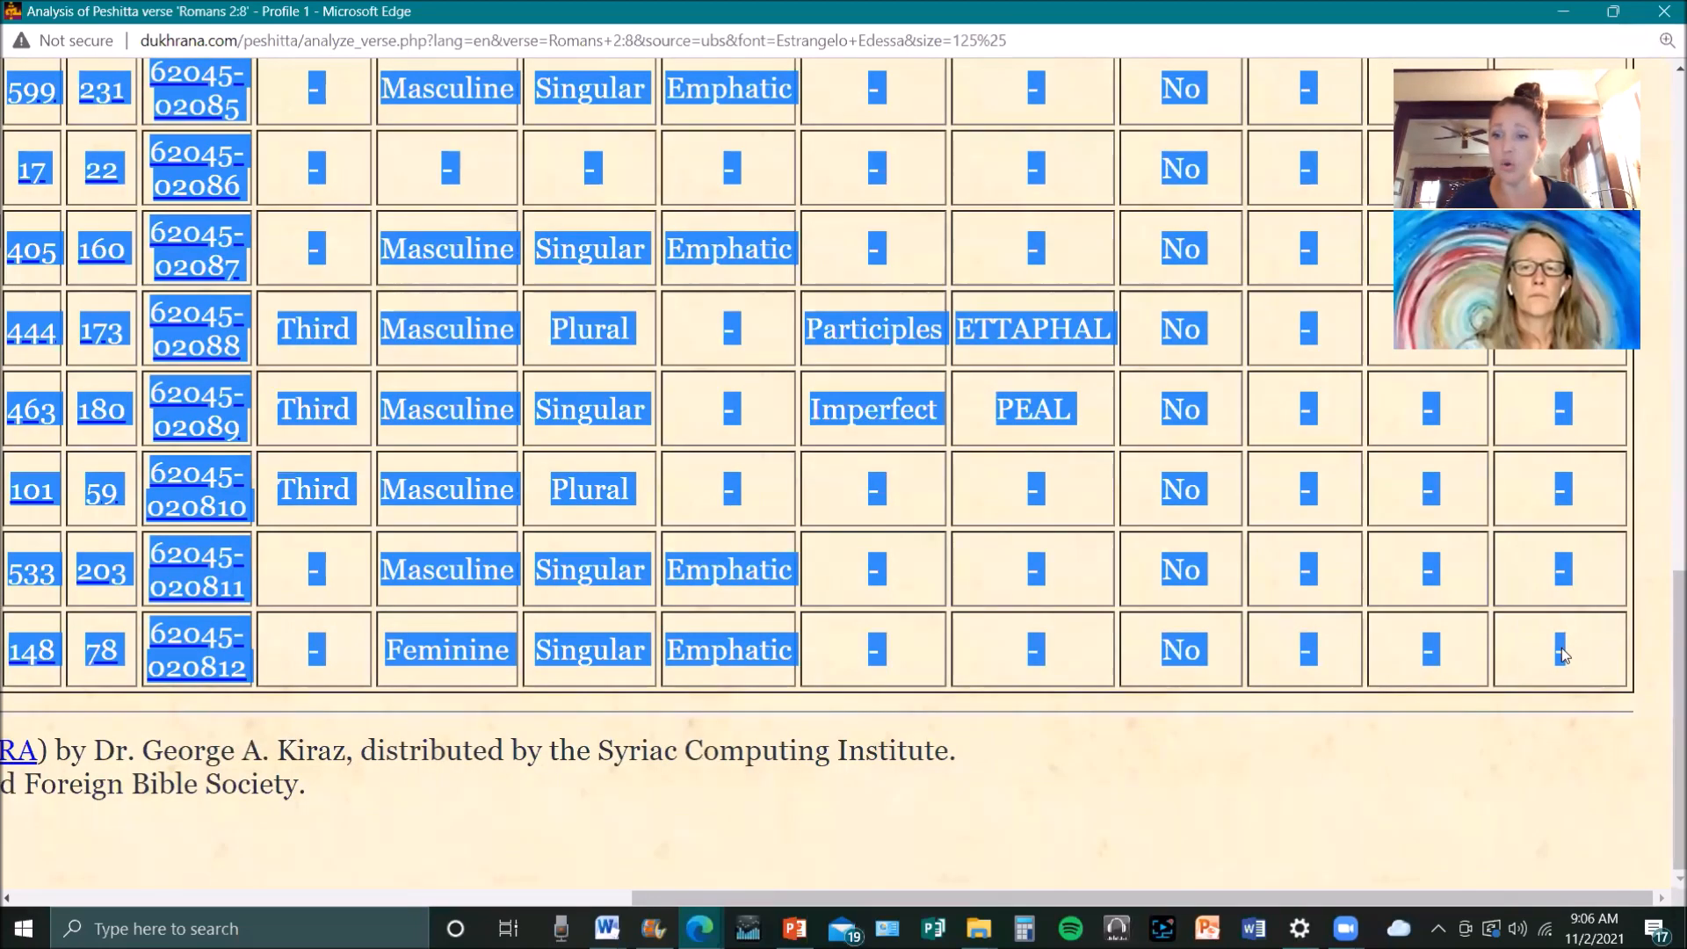
right_click(1301, 603)
click(1198, 252)
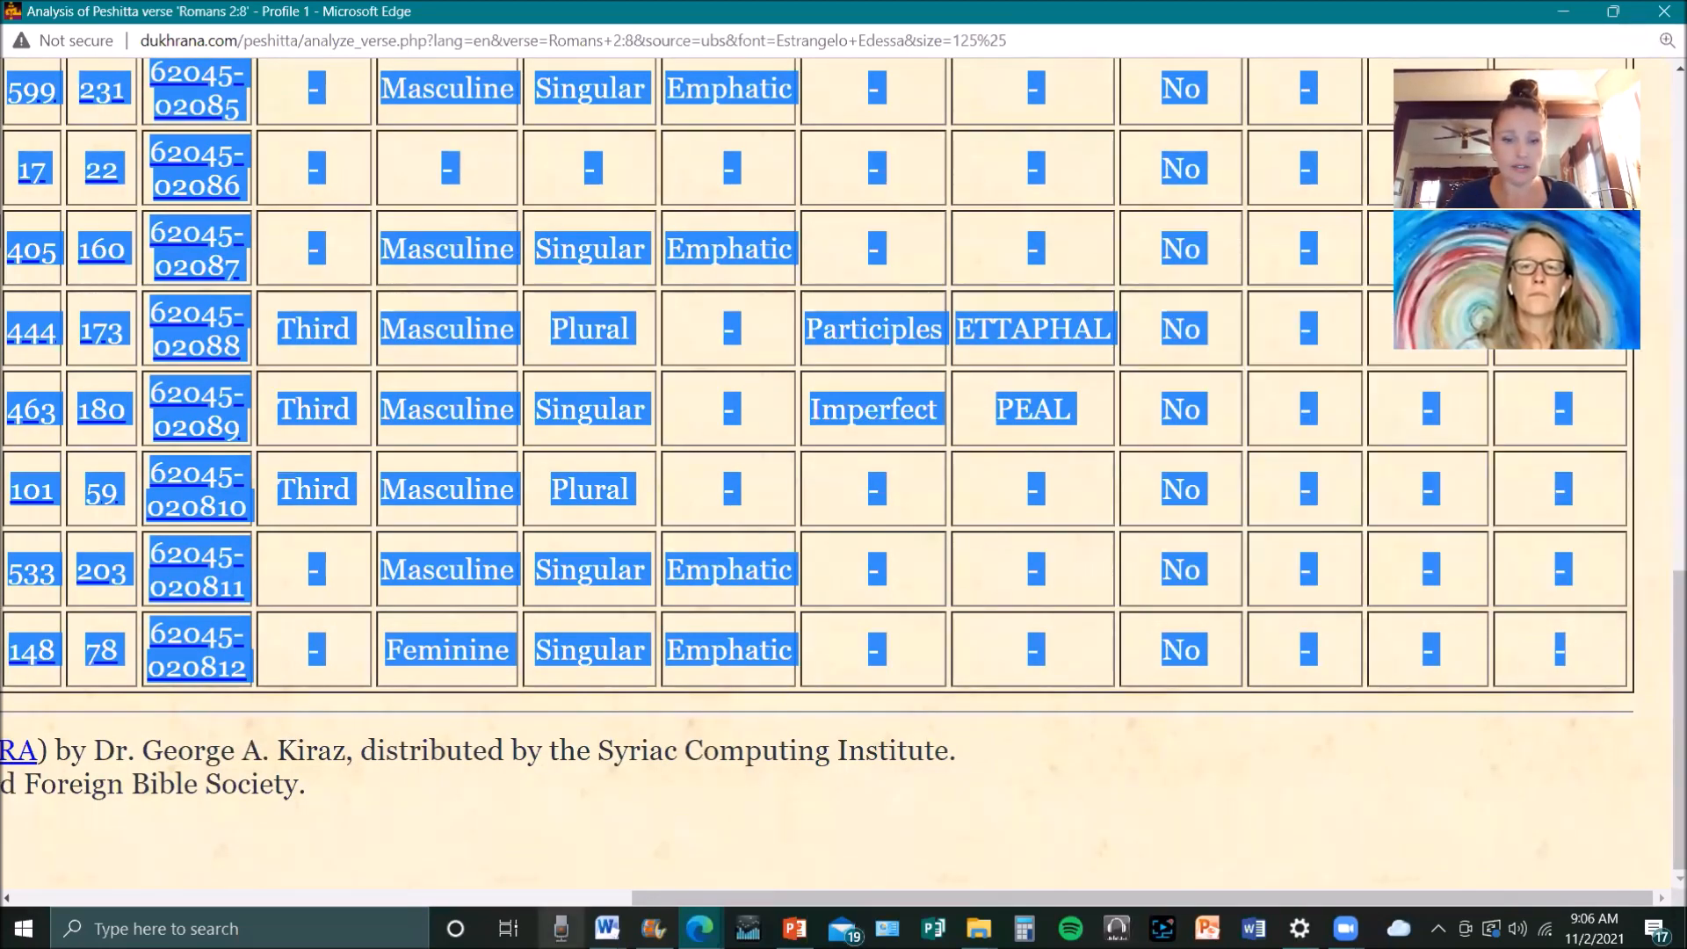
- Switch to Document3 in Word and paste the analysis table below the verse with its source formatting
click(606, 928)
click(794, 866)
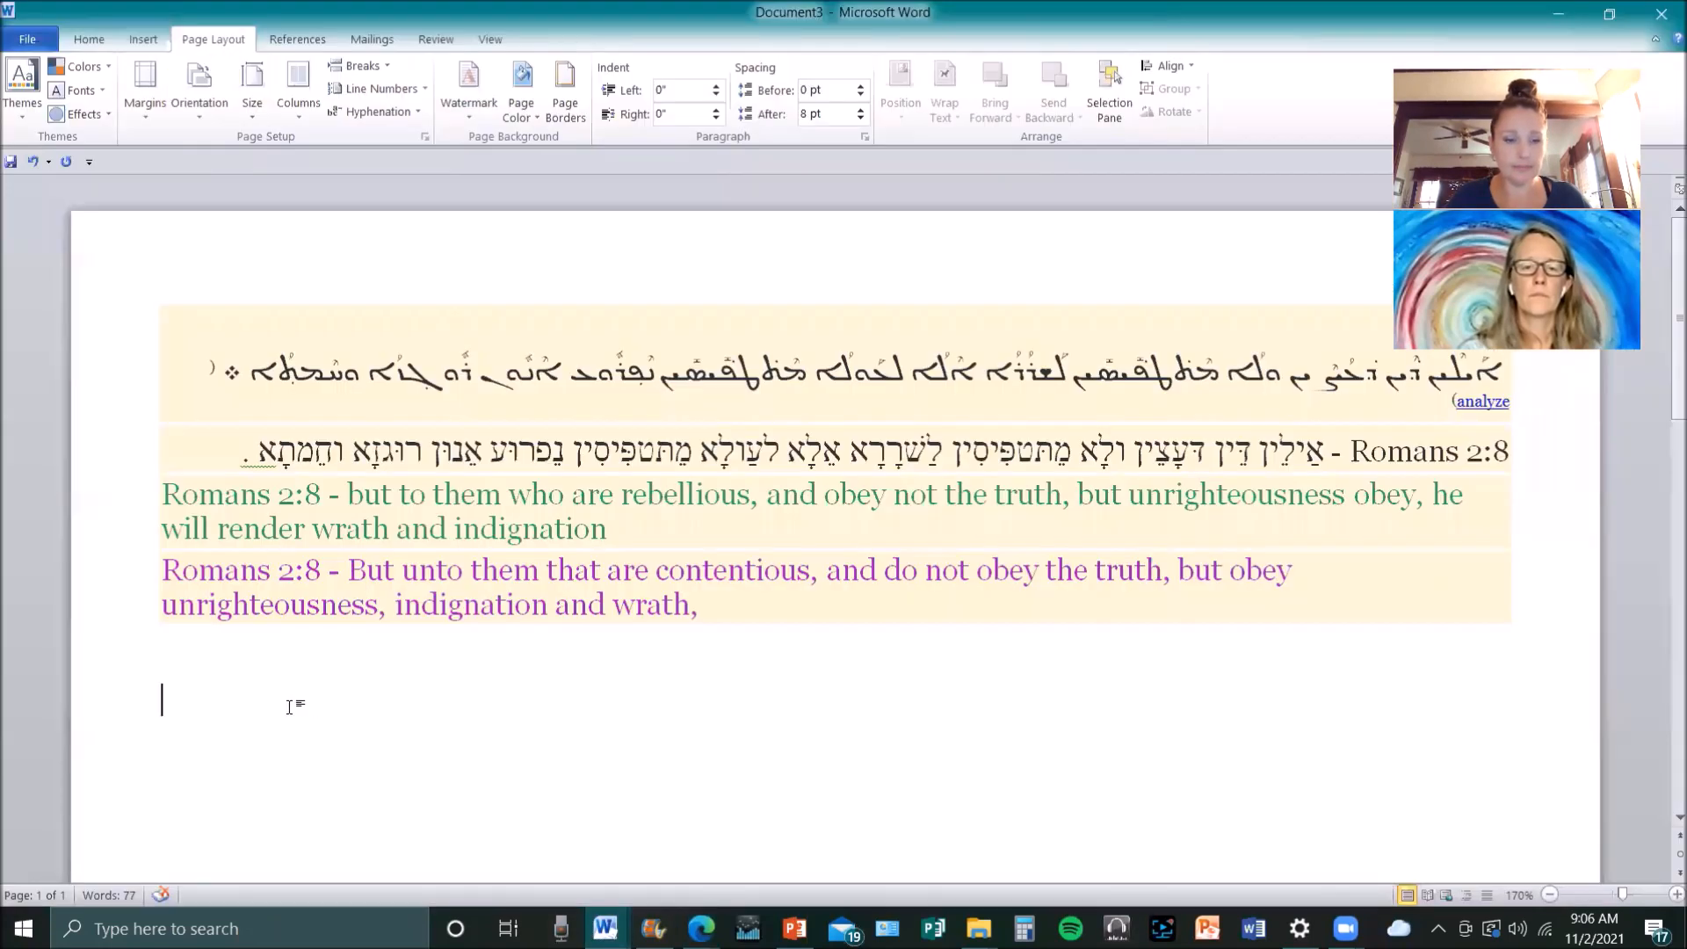
right_click(255, 703)
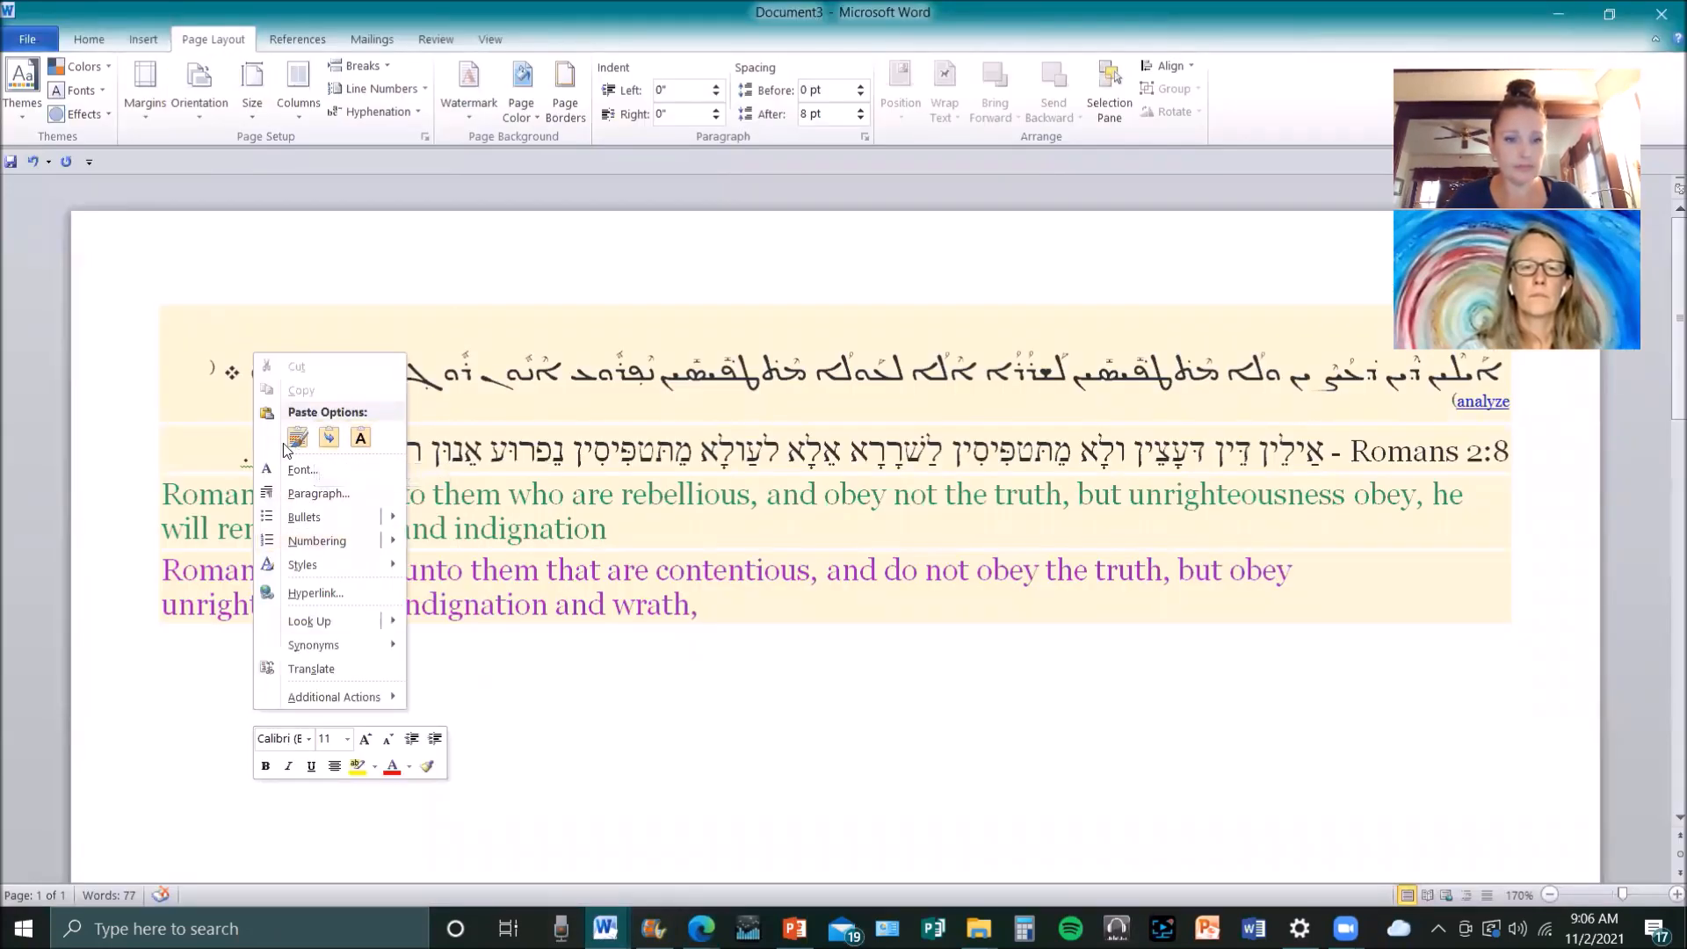
click(299, 437)
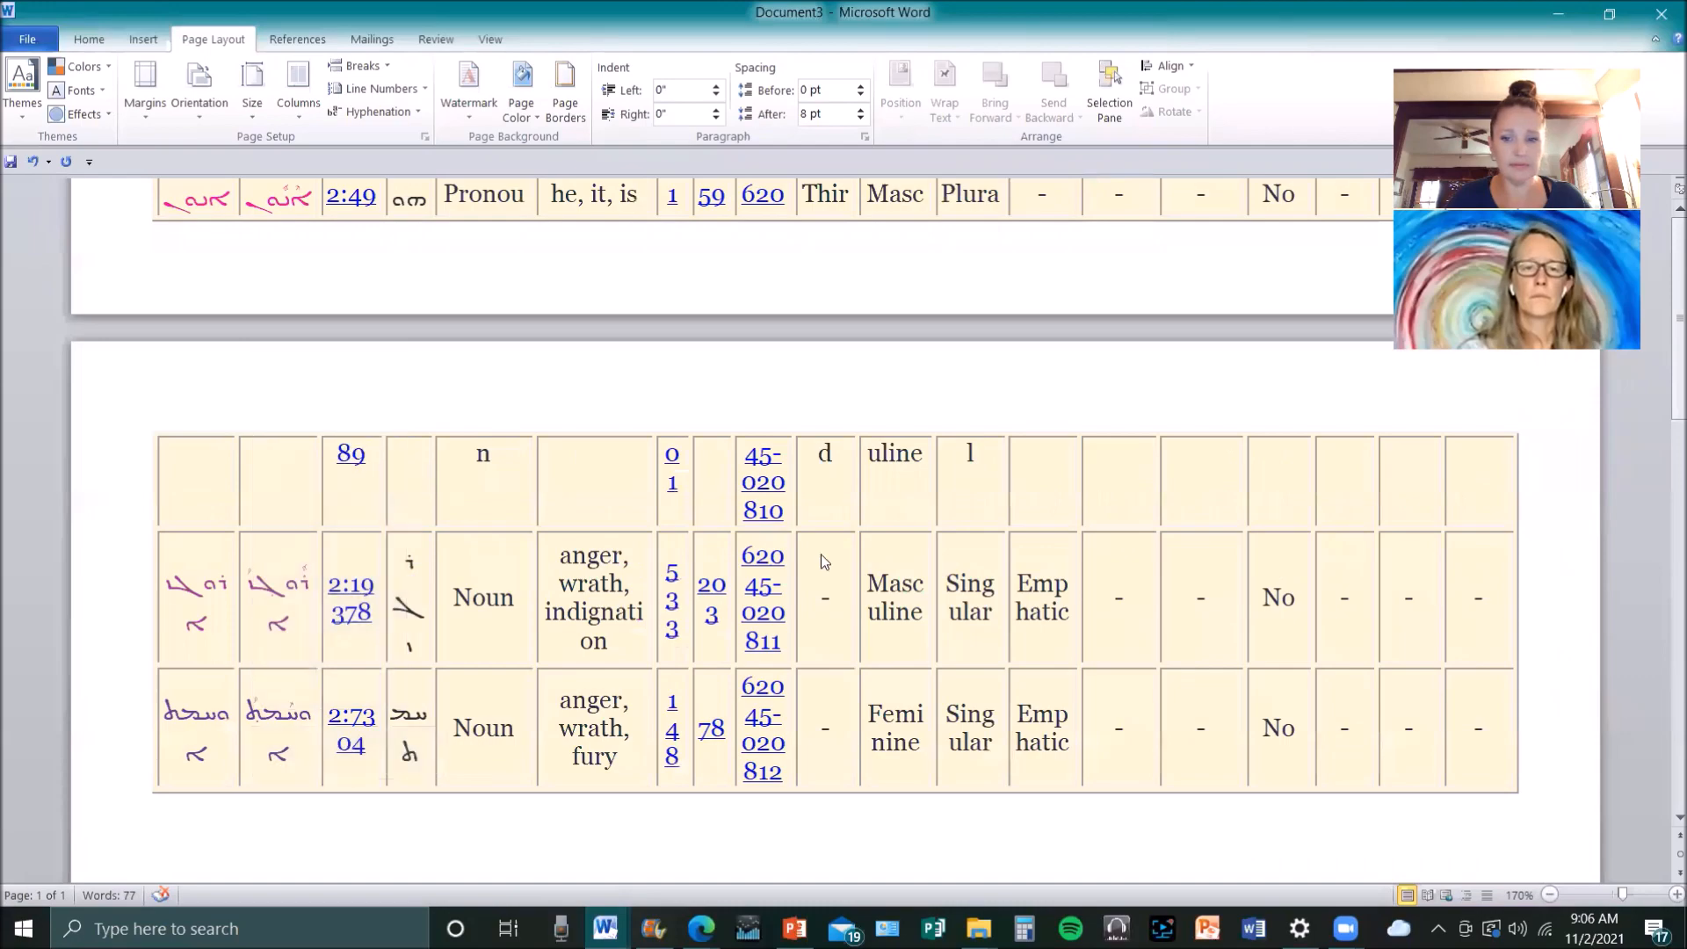
- Delete all the table's columns from JEN through the last one
drag(1665, 569, 1659, 353)
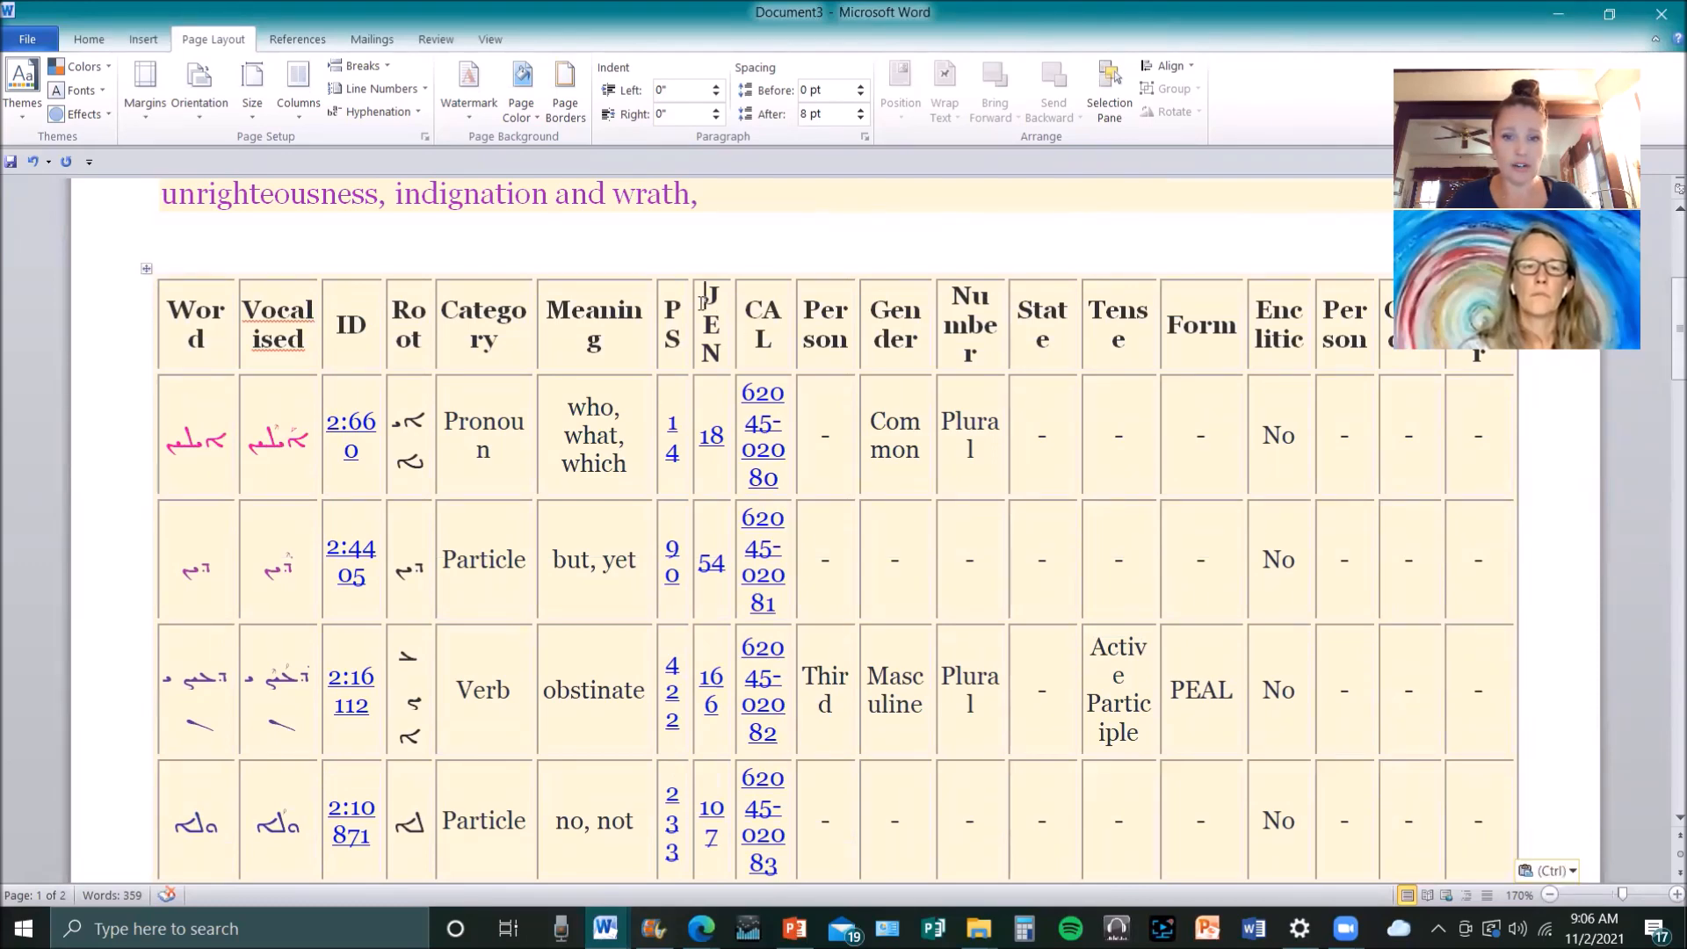
drag(703, 302, 1465, 696)
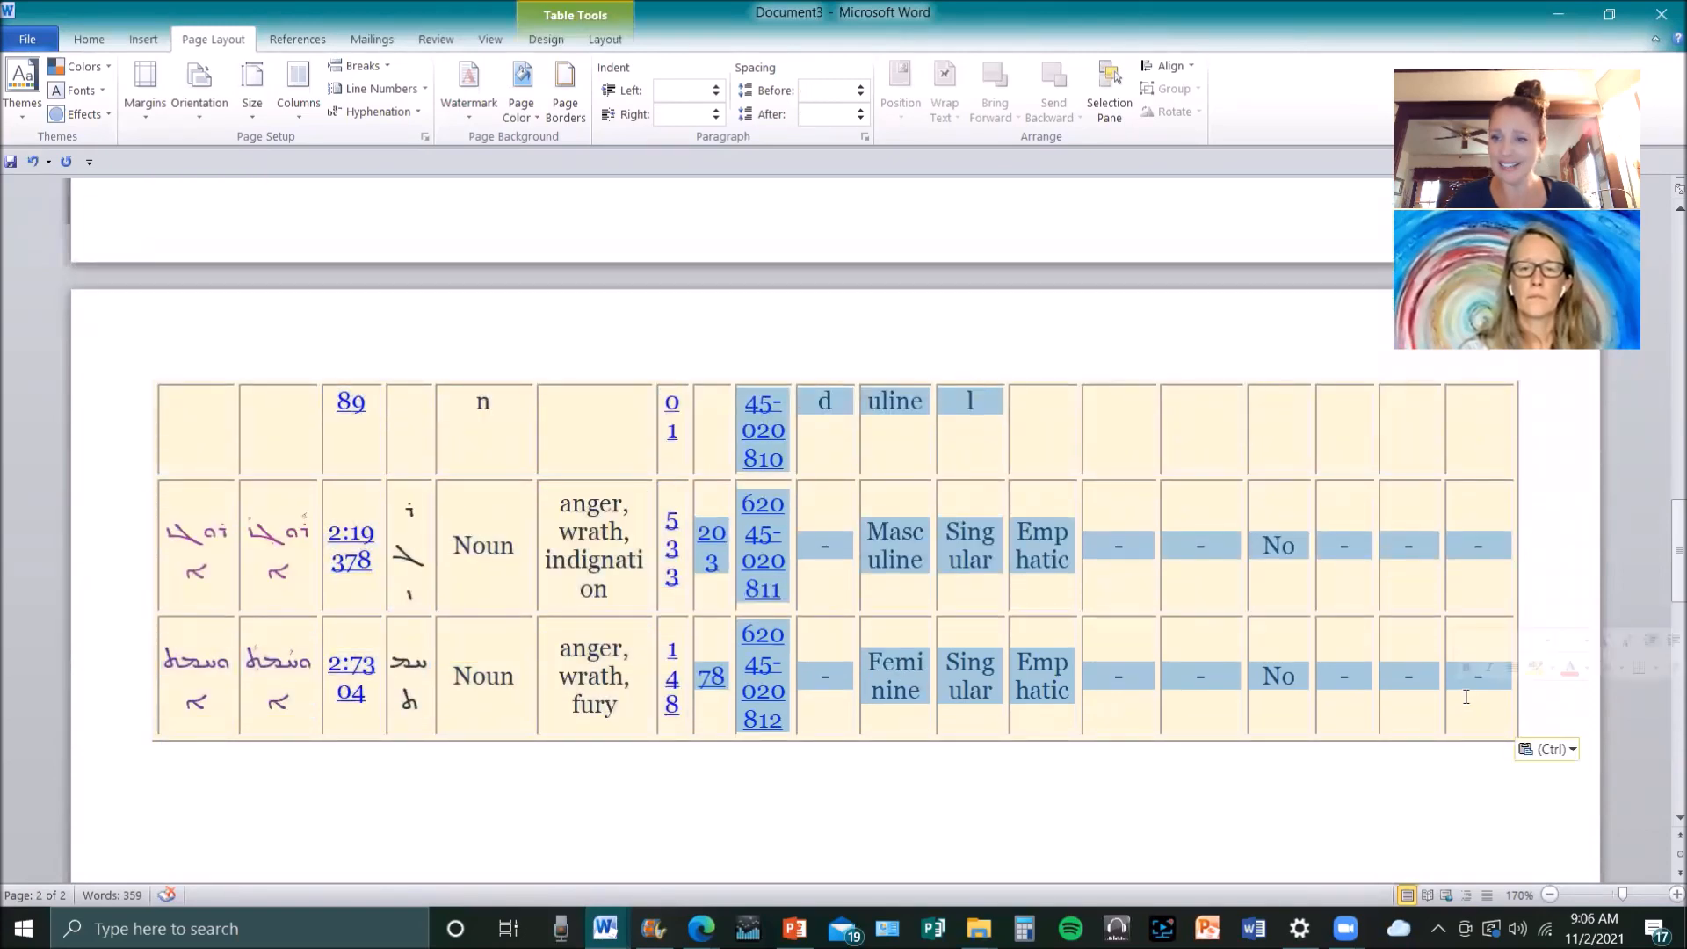
right_click(1466, 696)
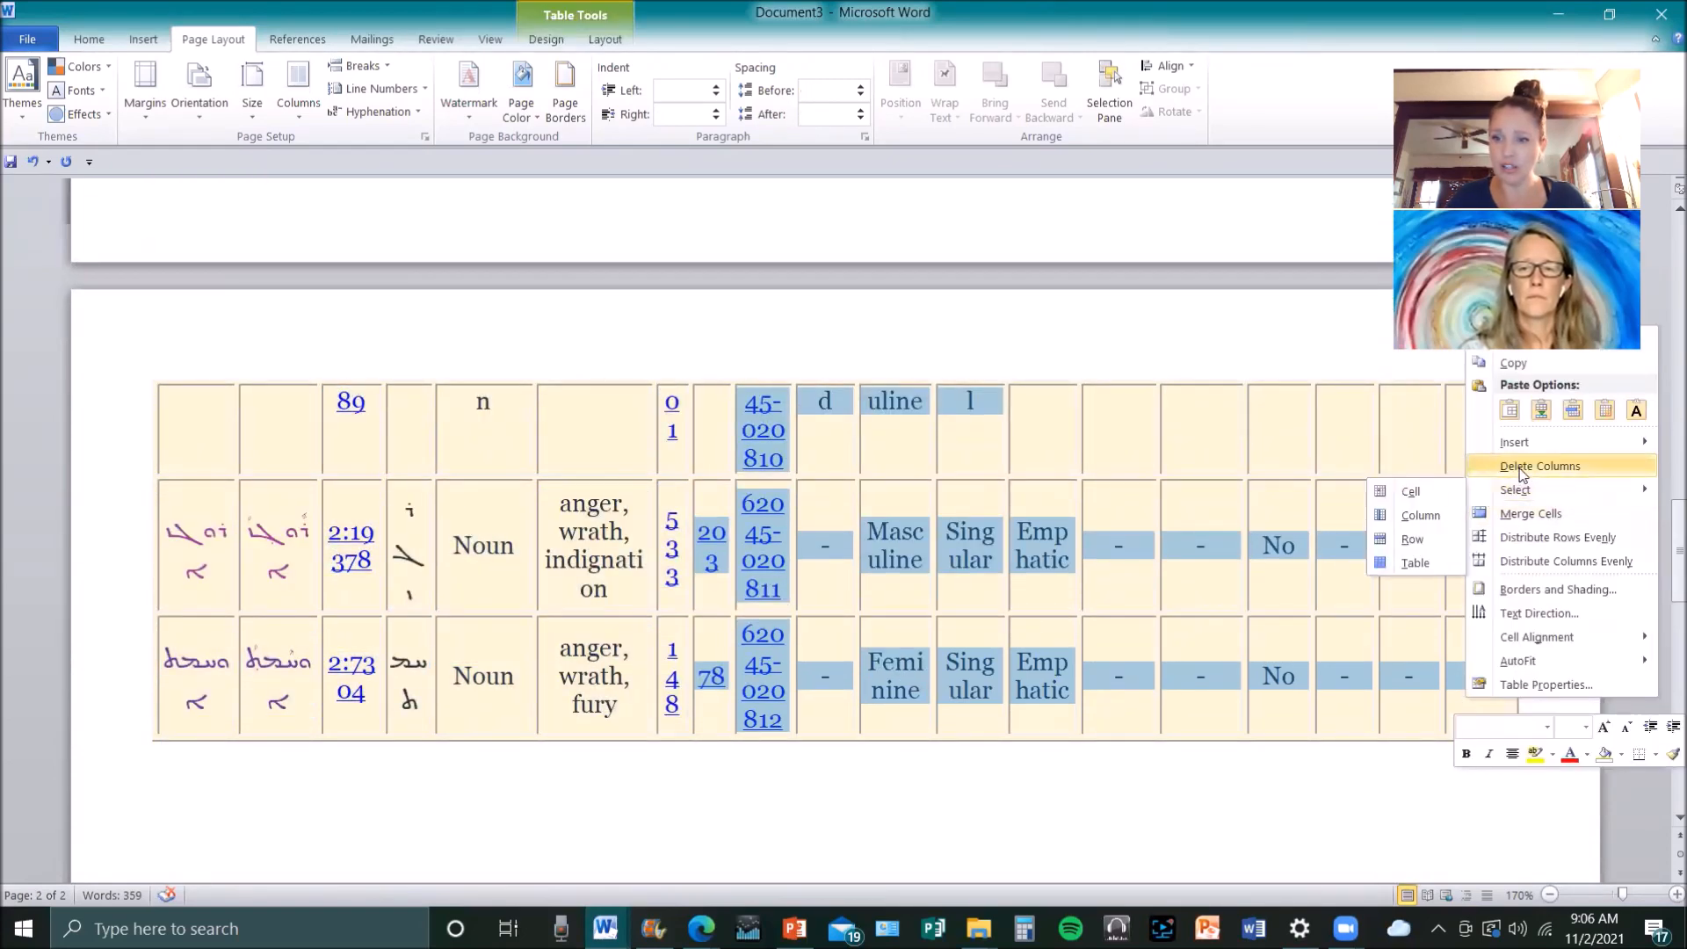
click(1523, 474)
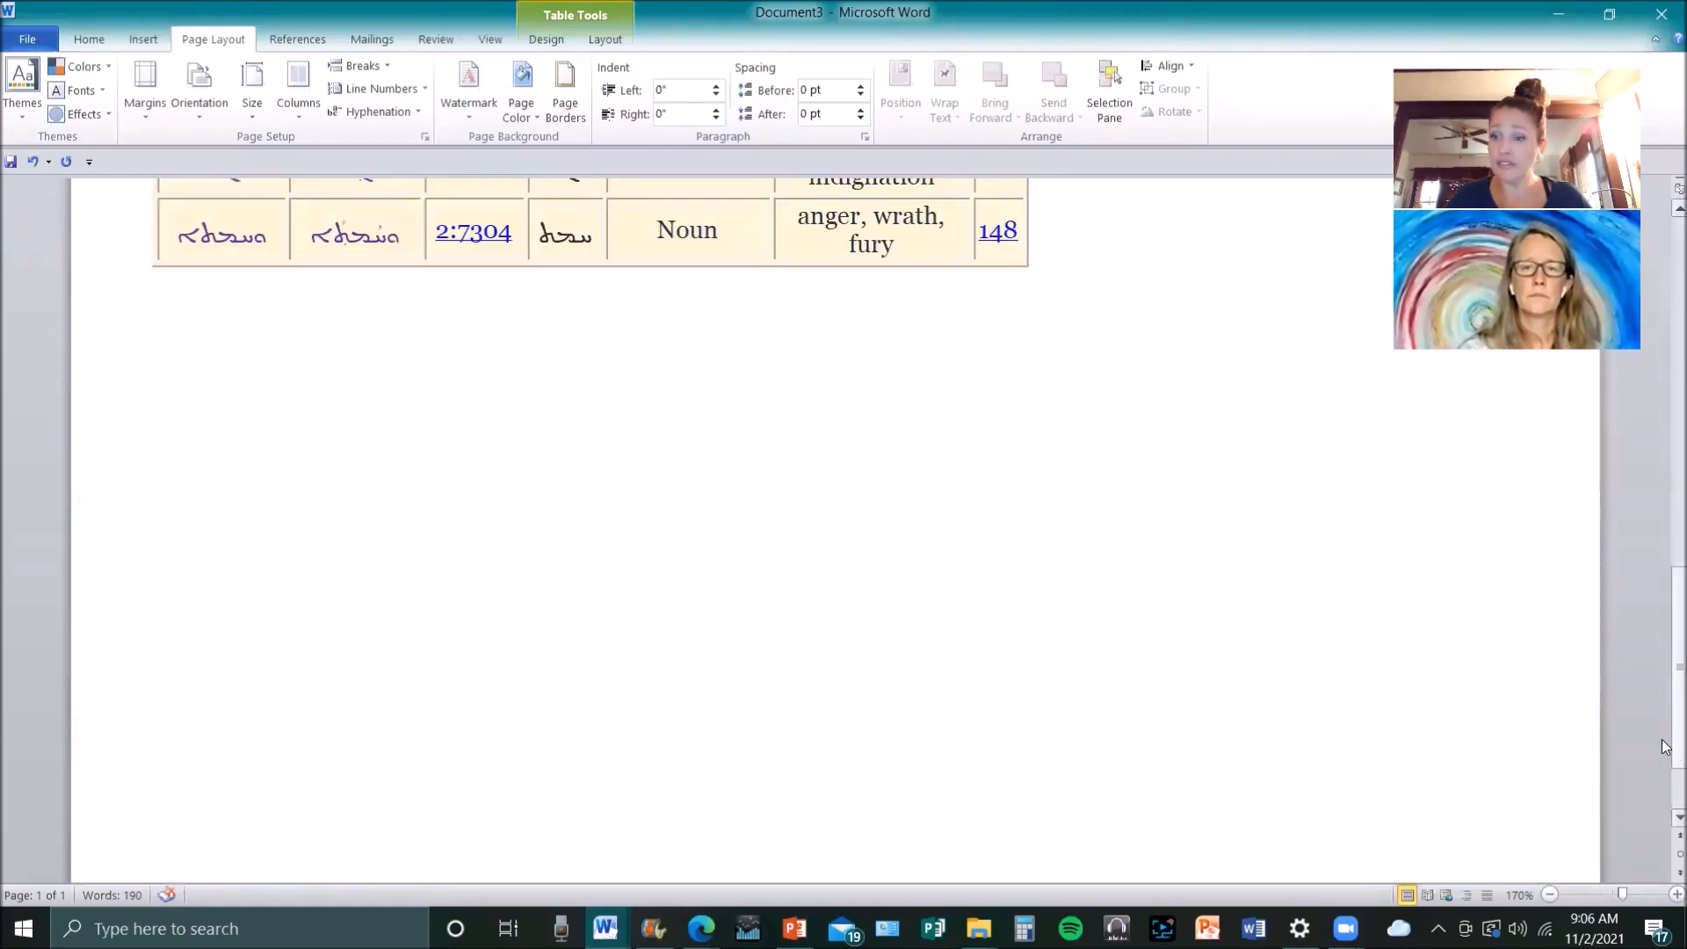
- Clear the contents of the PS column and give it the heading Notes
drag(1666, 727, 1666, 474)
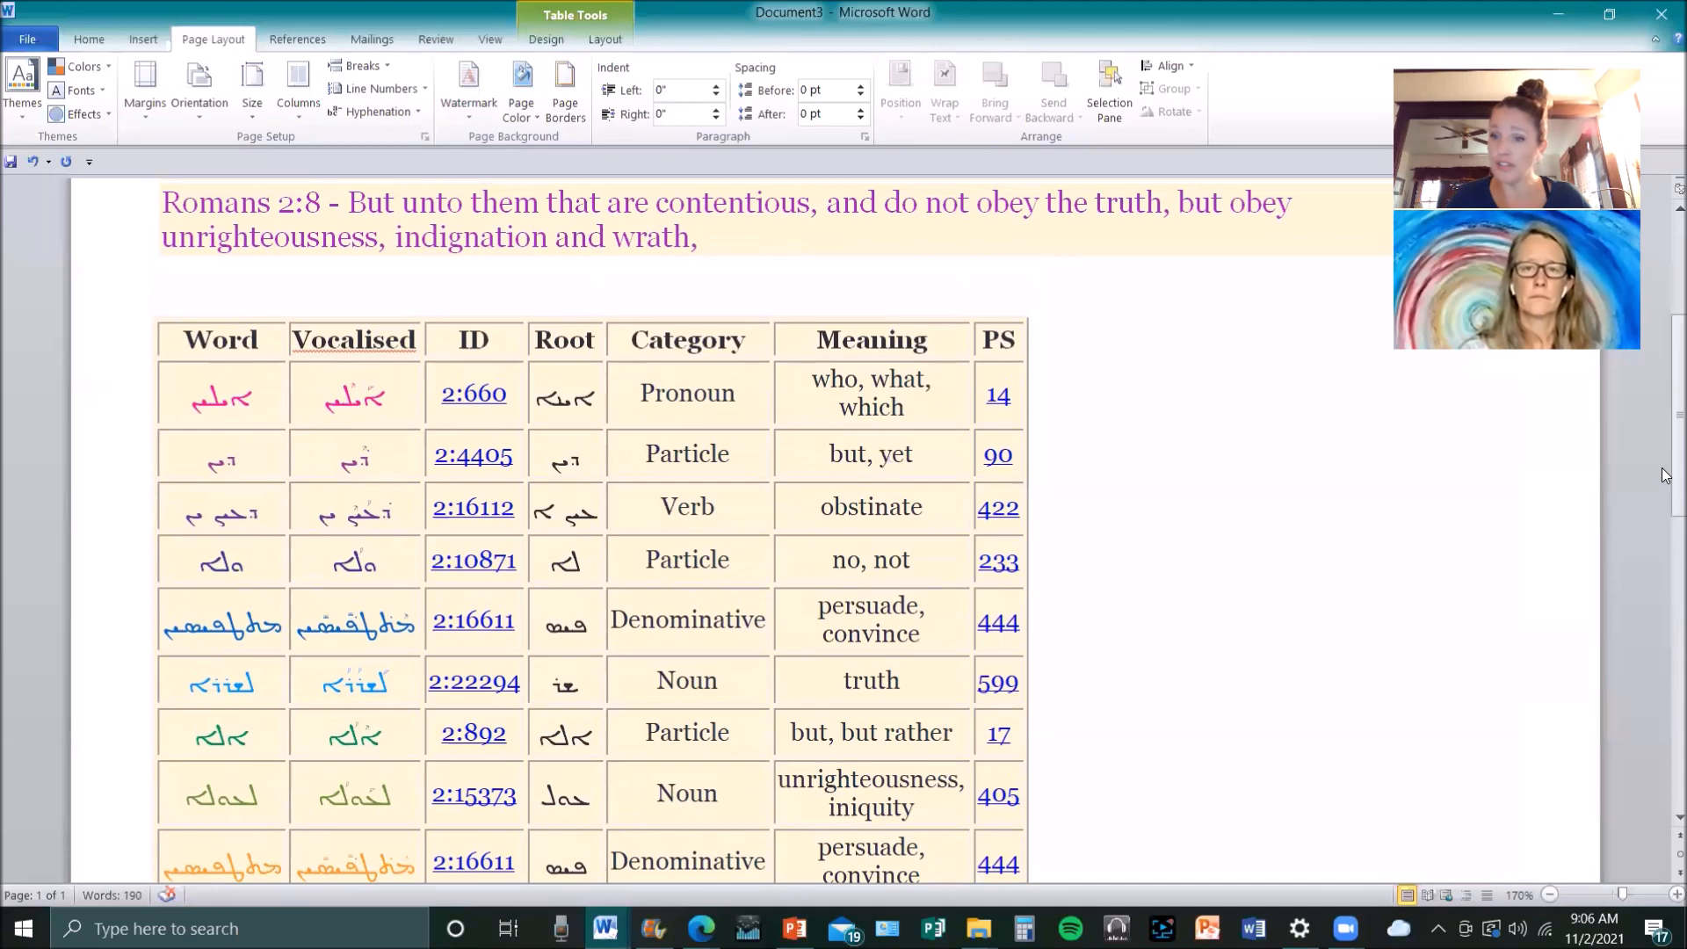
click(998, 314)
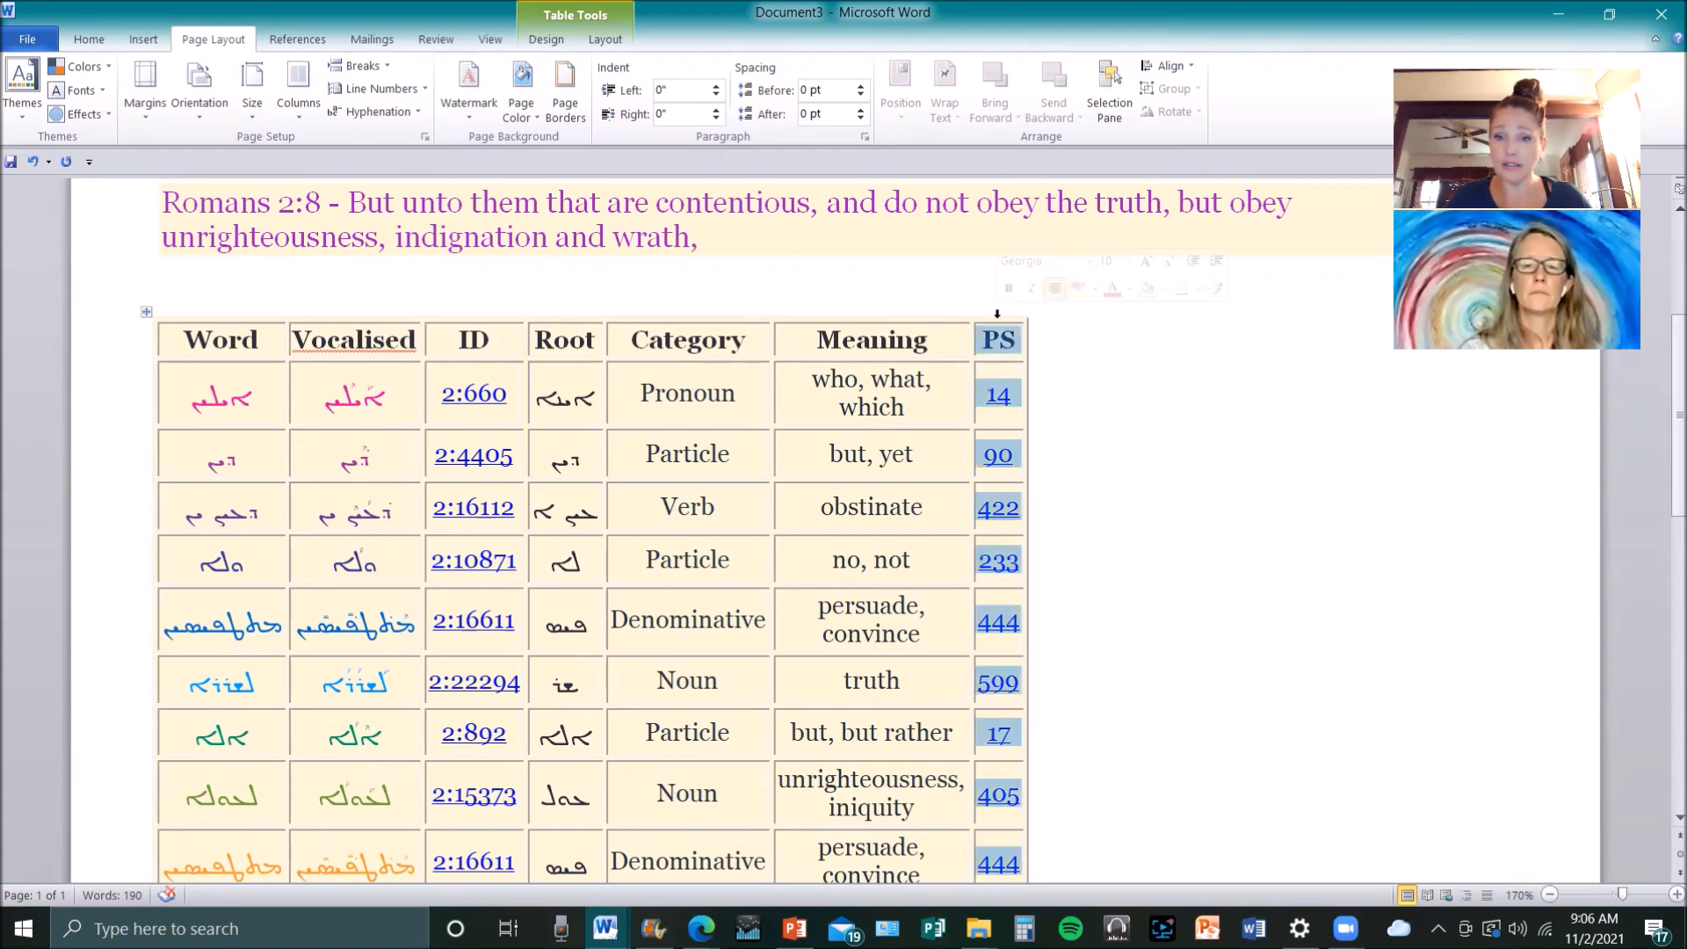
key(Delete)
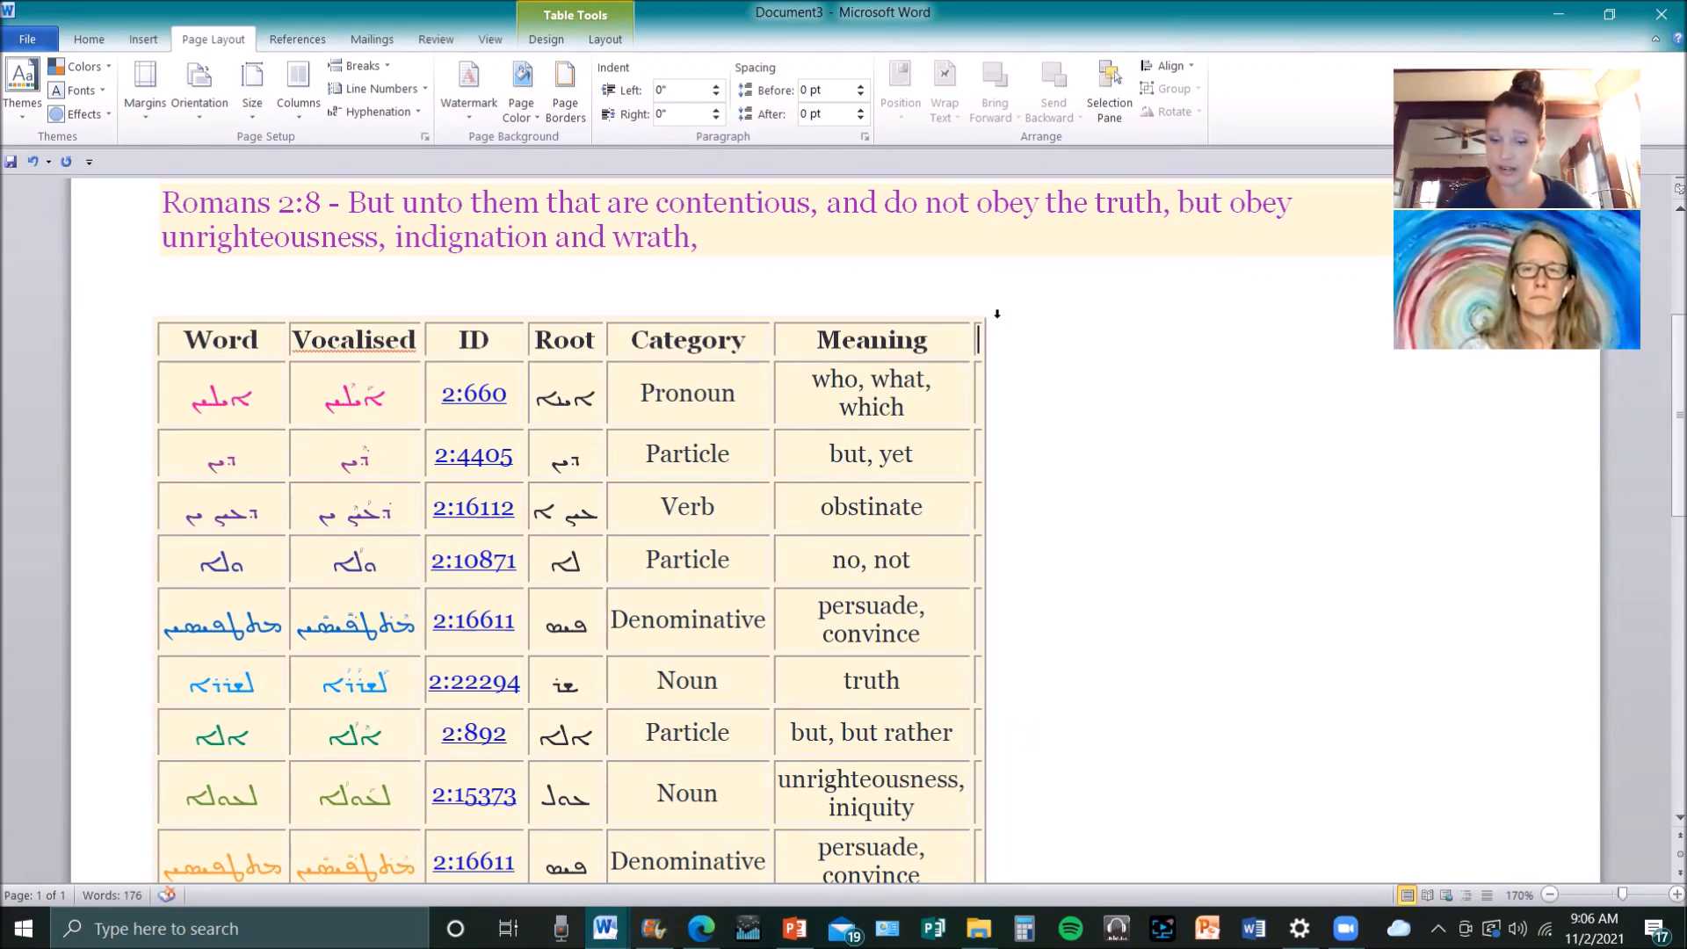
text(Notes)
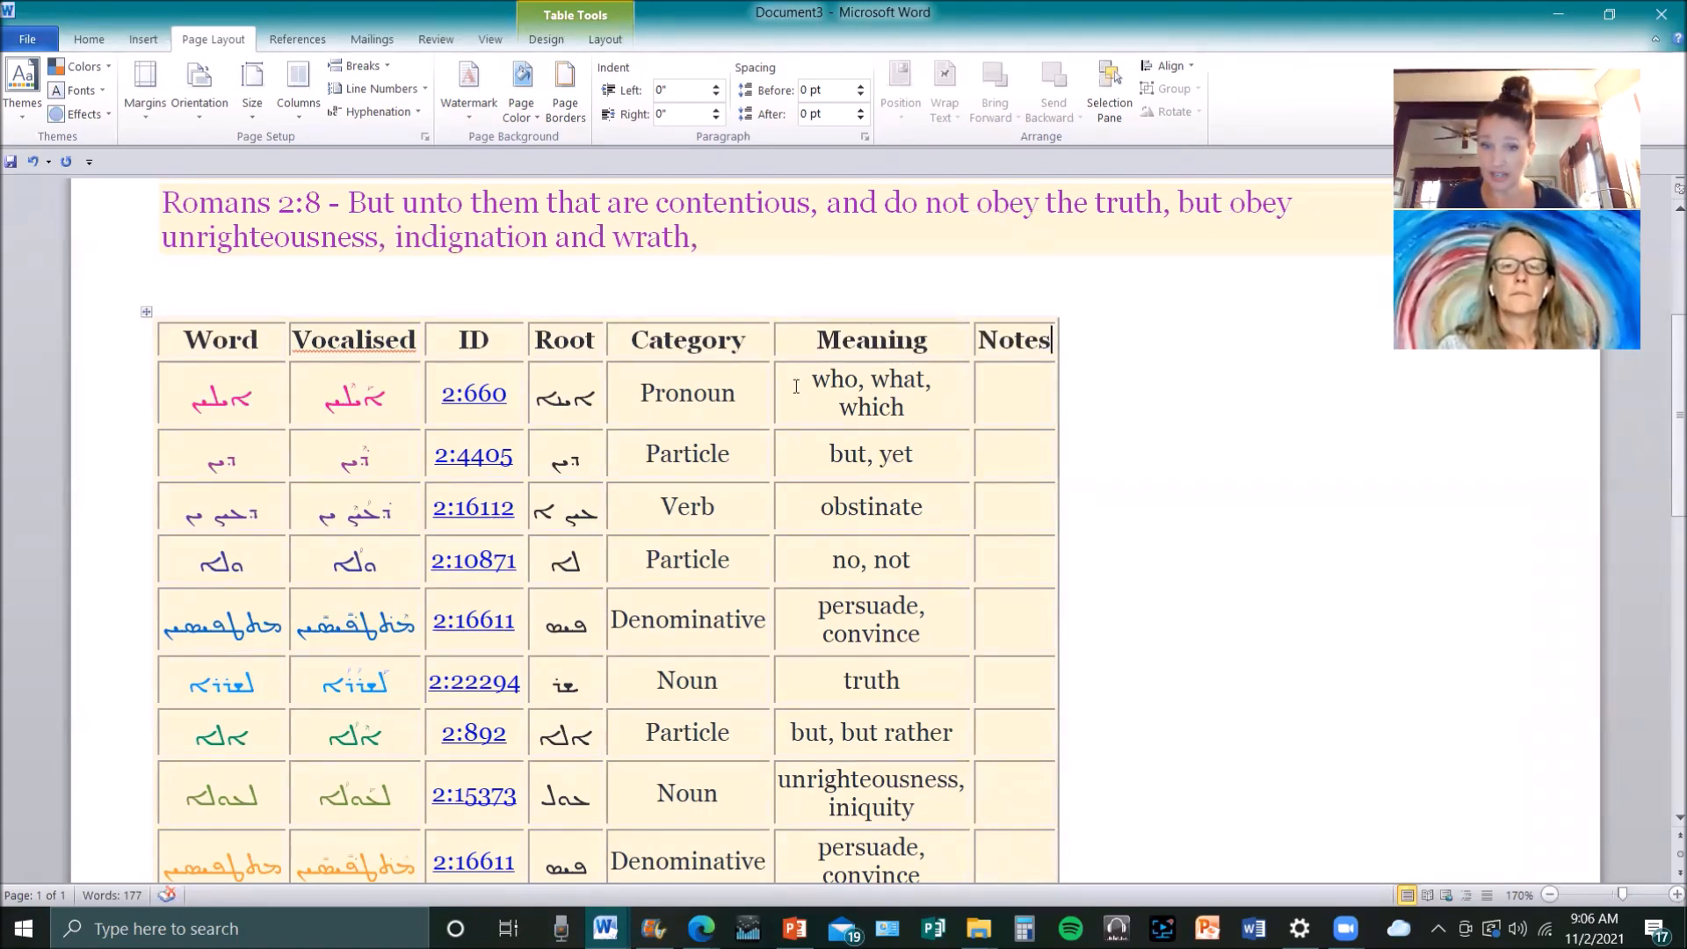
- Clear the contents of the Category column and give it the heading Hebrew
click(681, 317)
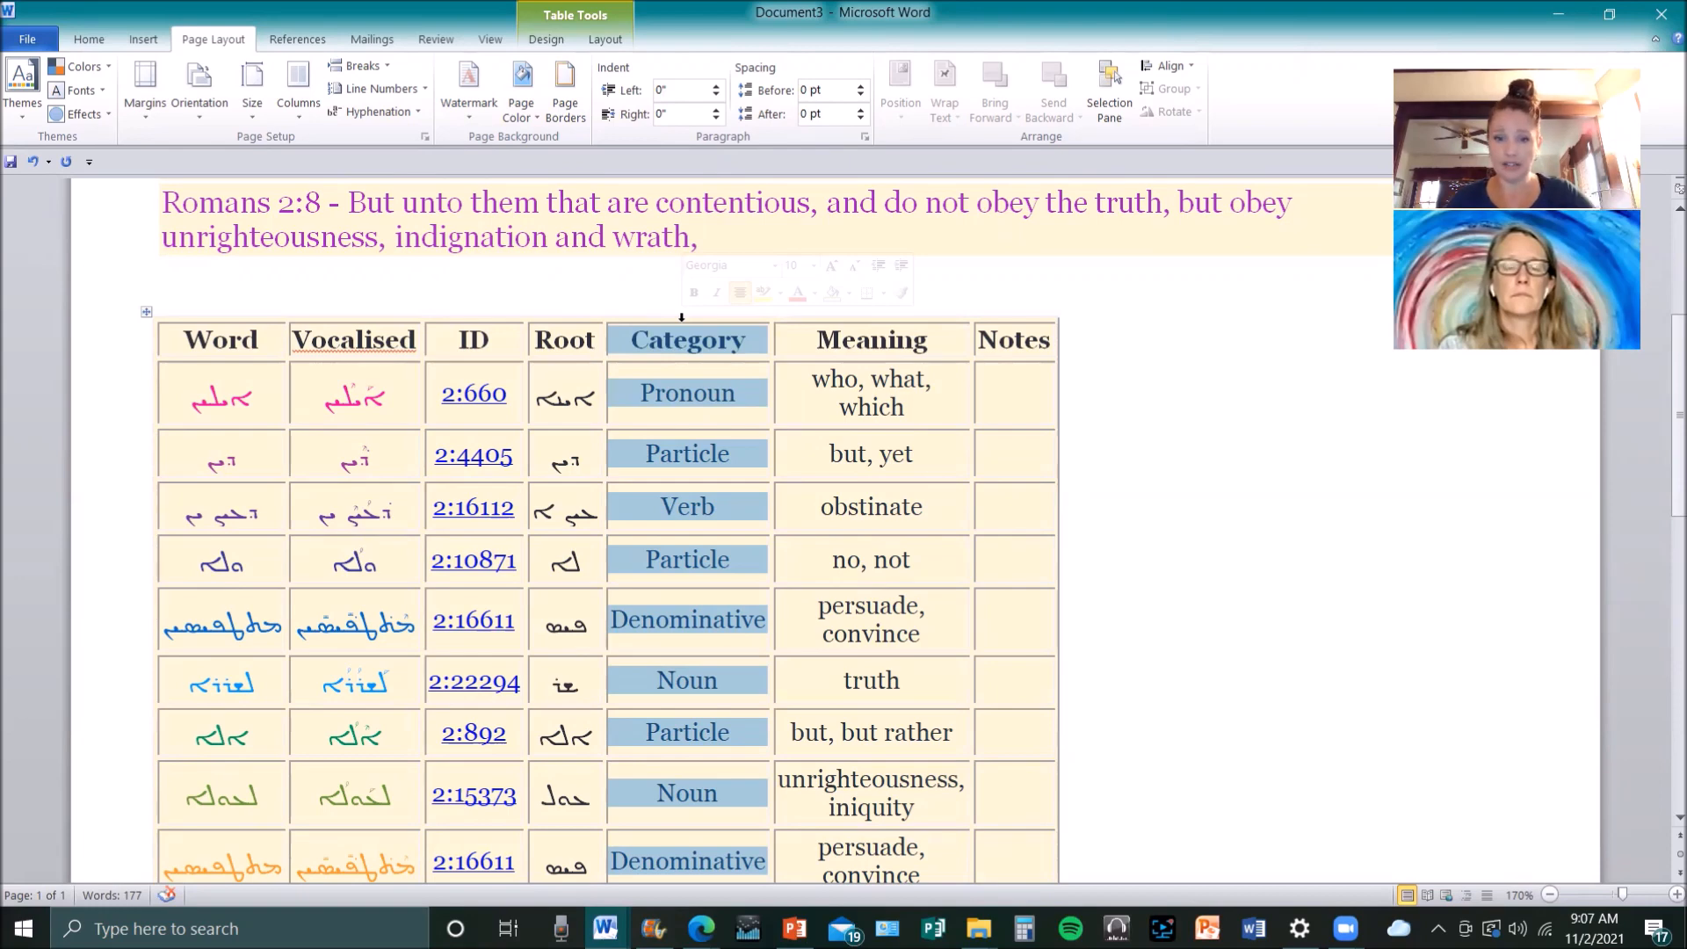
key(BackSpace)
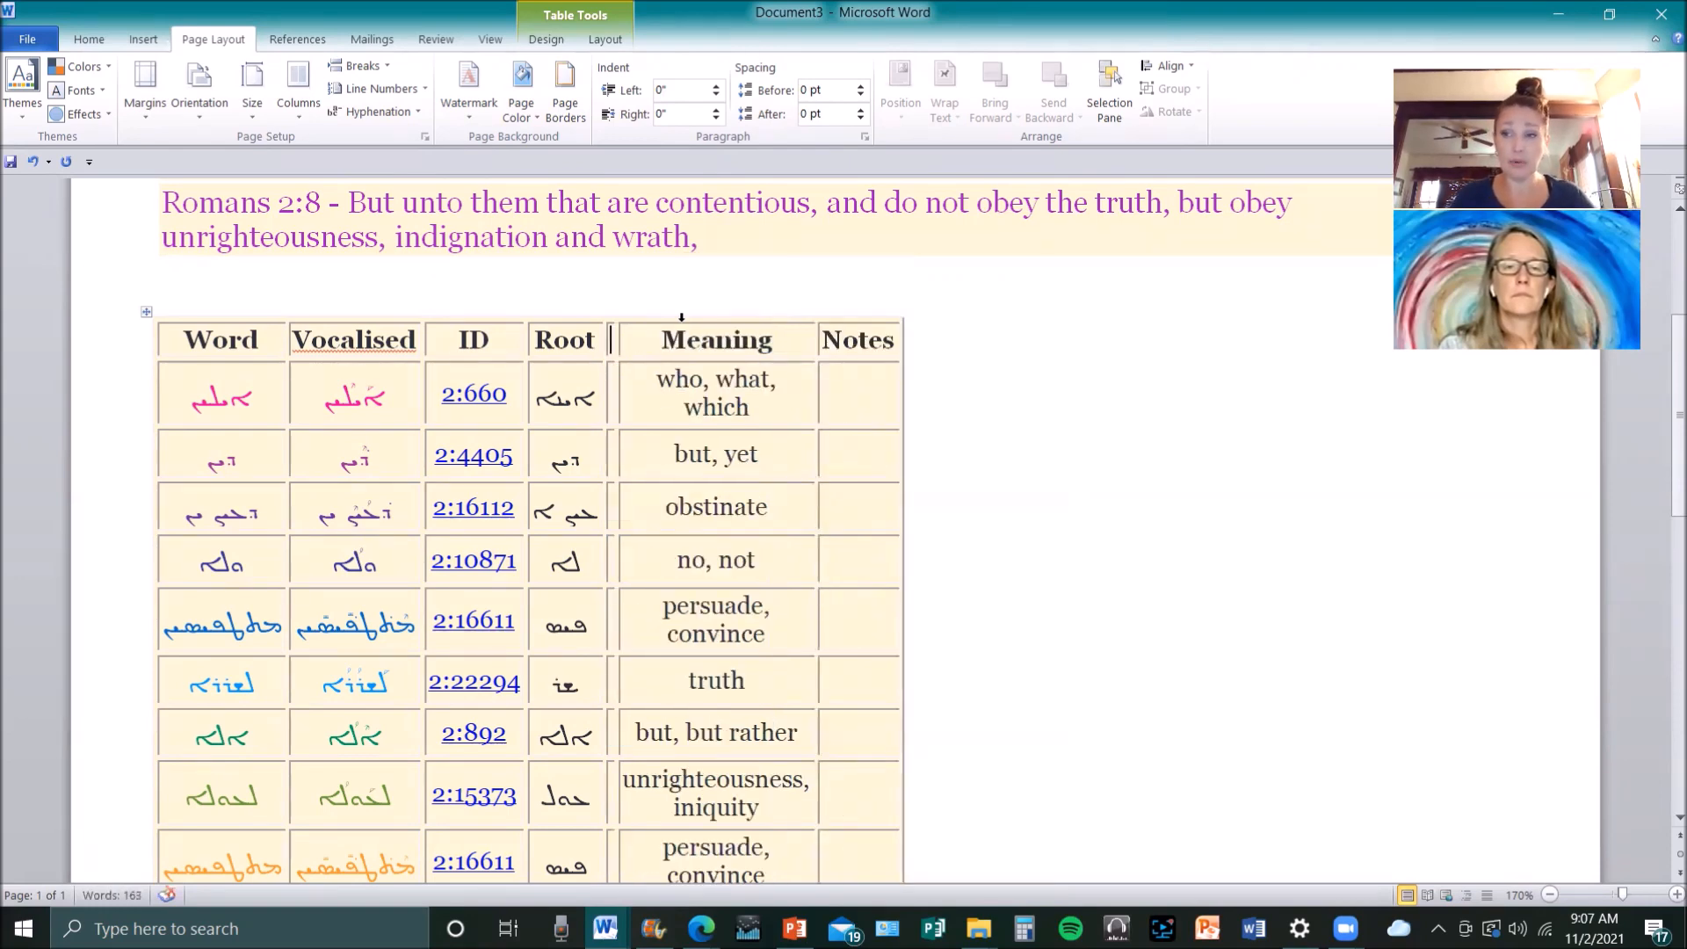
text(Hebrew)
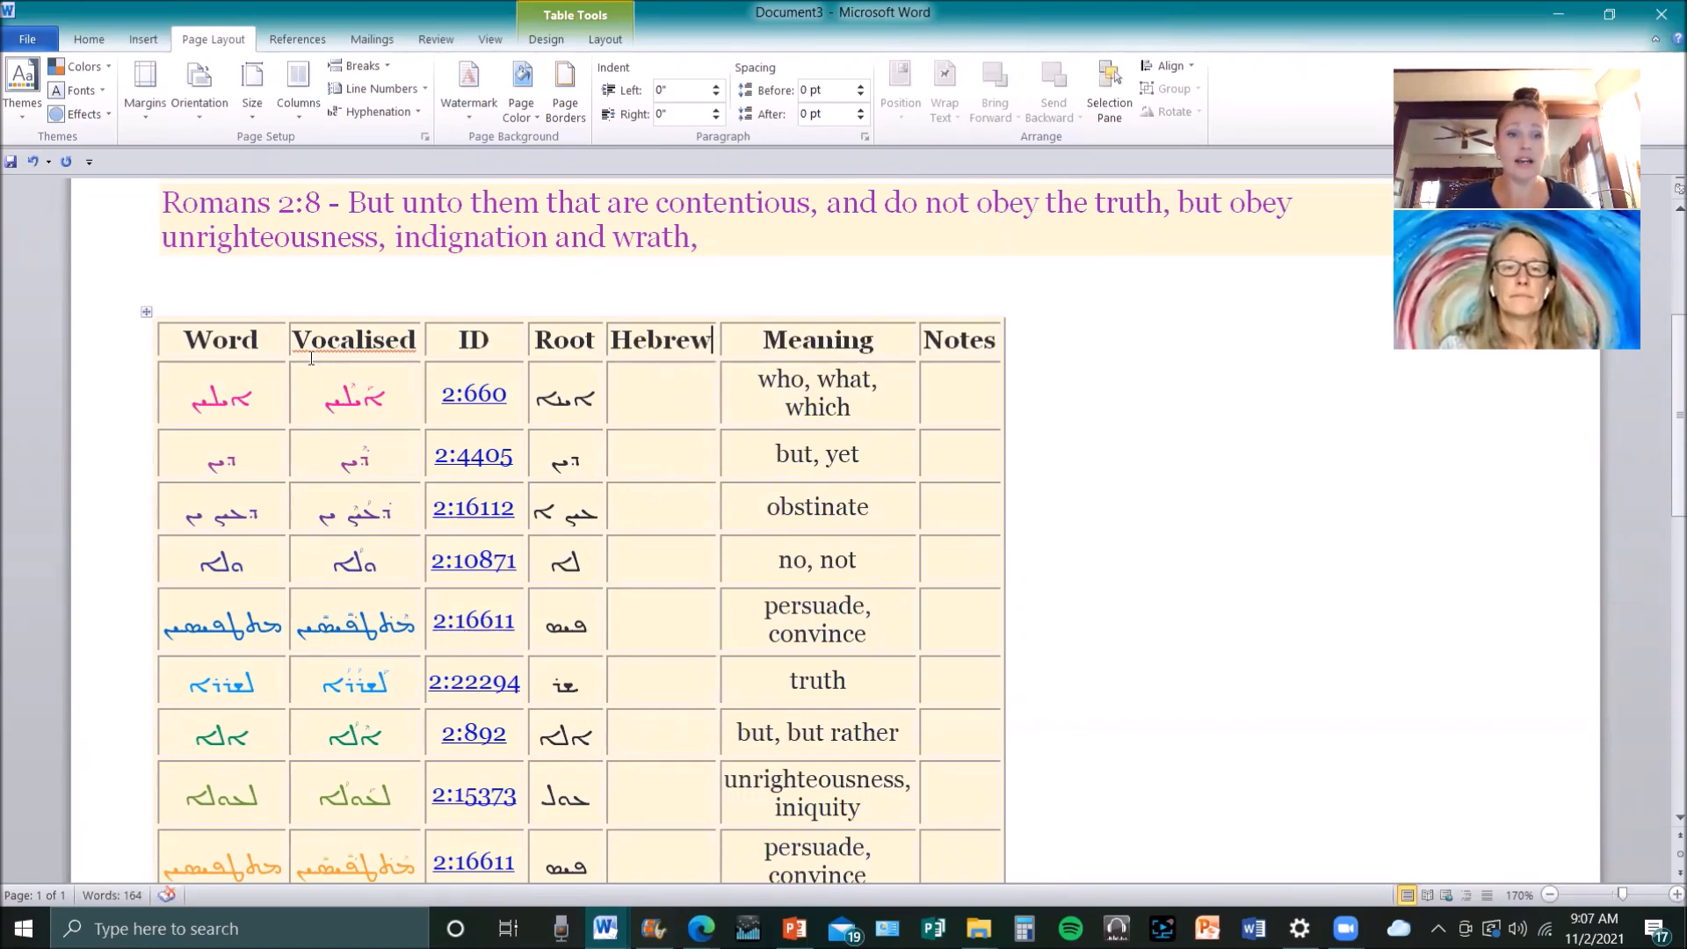
- Delete the Vocalised and ID columns from the table
drag(301, 339, 469, 714)
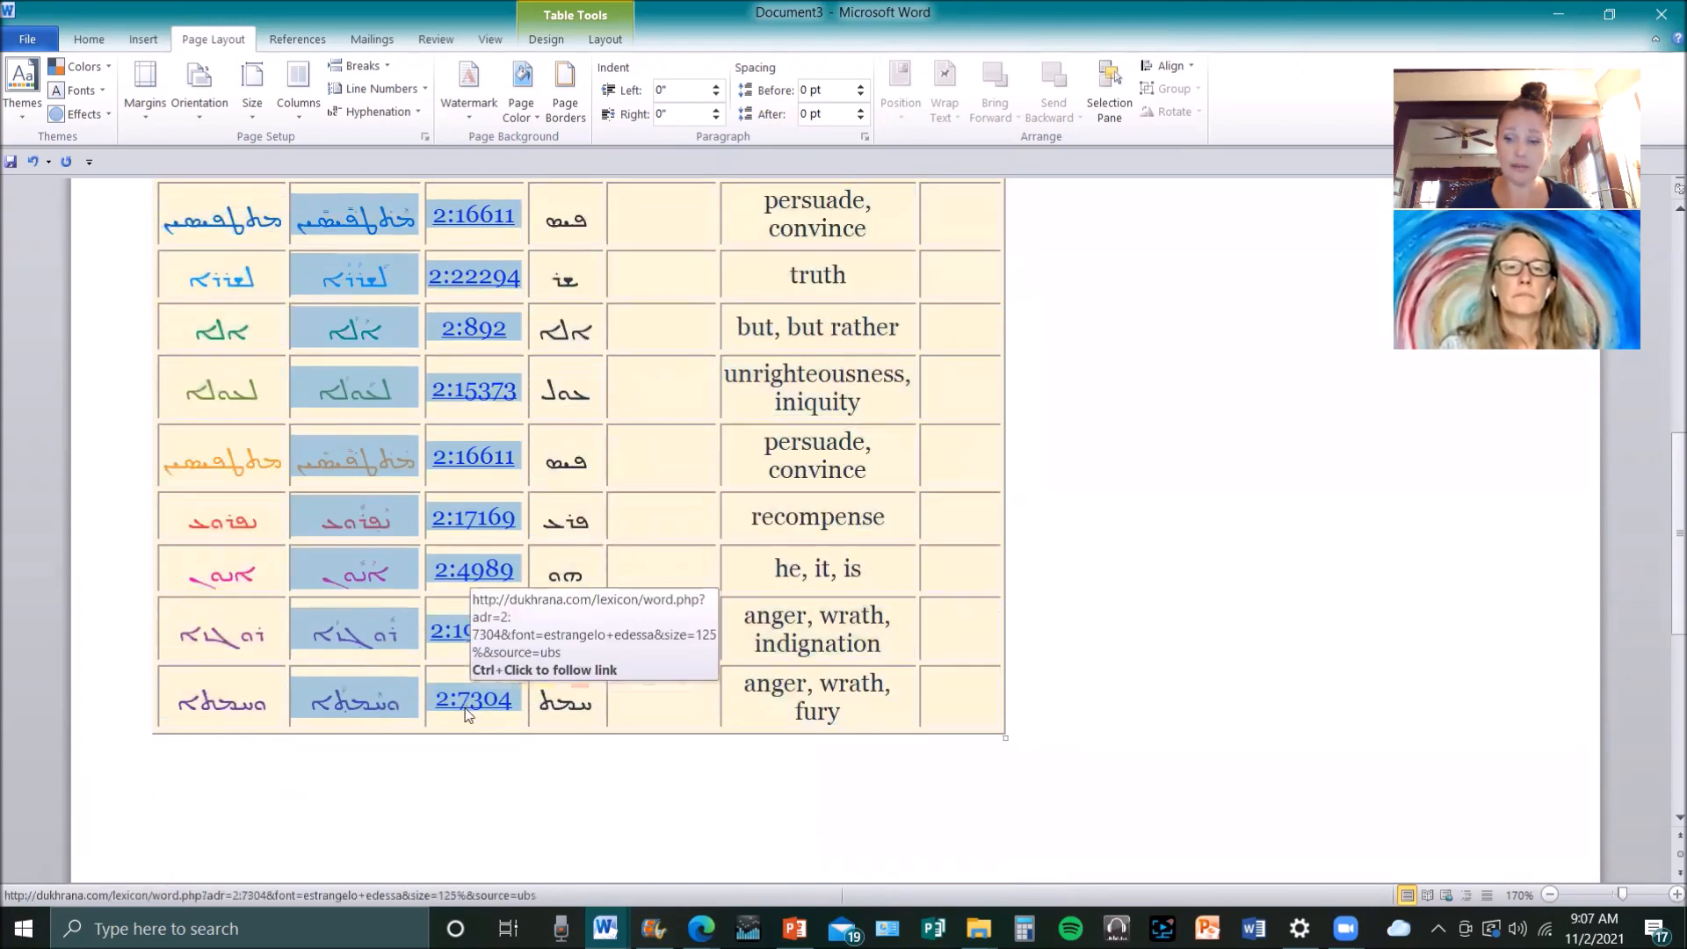
right_click(469, 714)
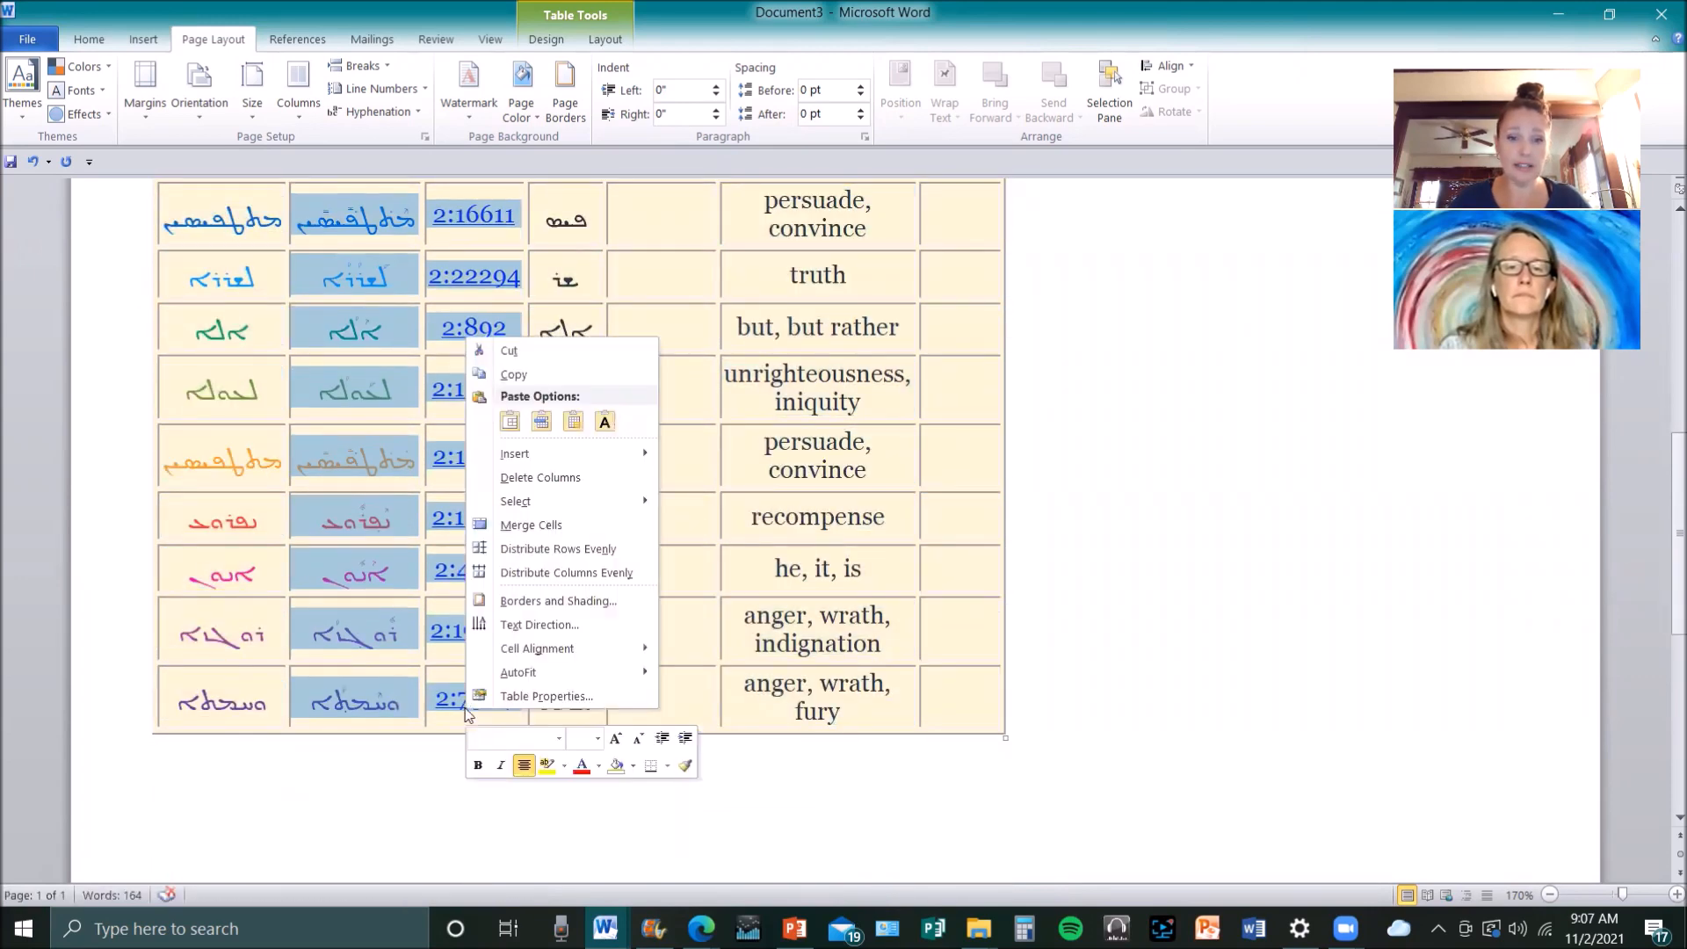
click(541, 476)
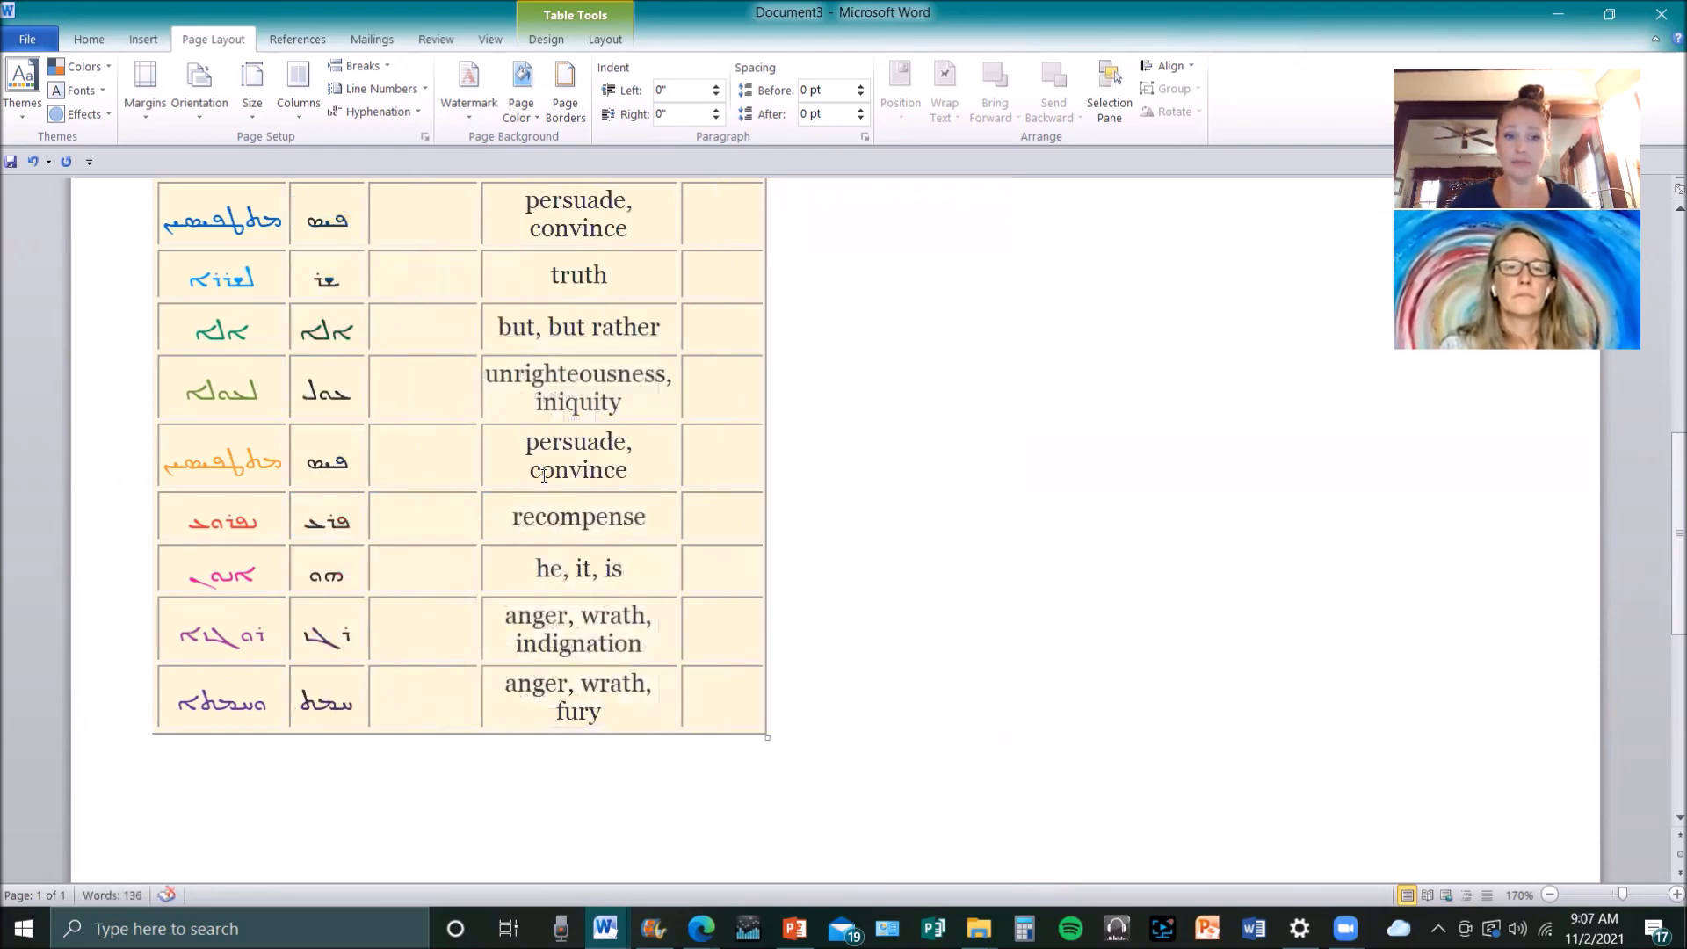
- Examine the first row's Root and Word entries beside its empty Hebrew cell, and locate the Hebrew verse text above the table
scroll(1665, 606, up, 5)
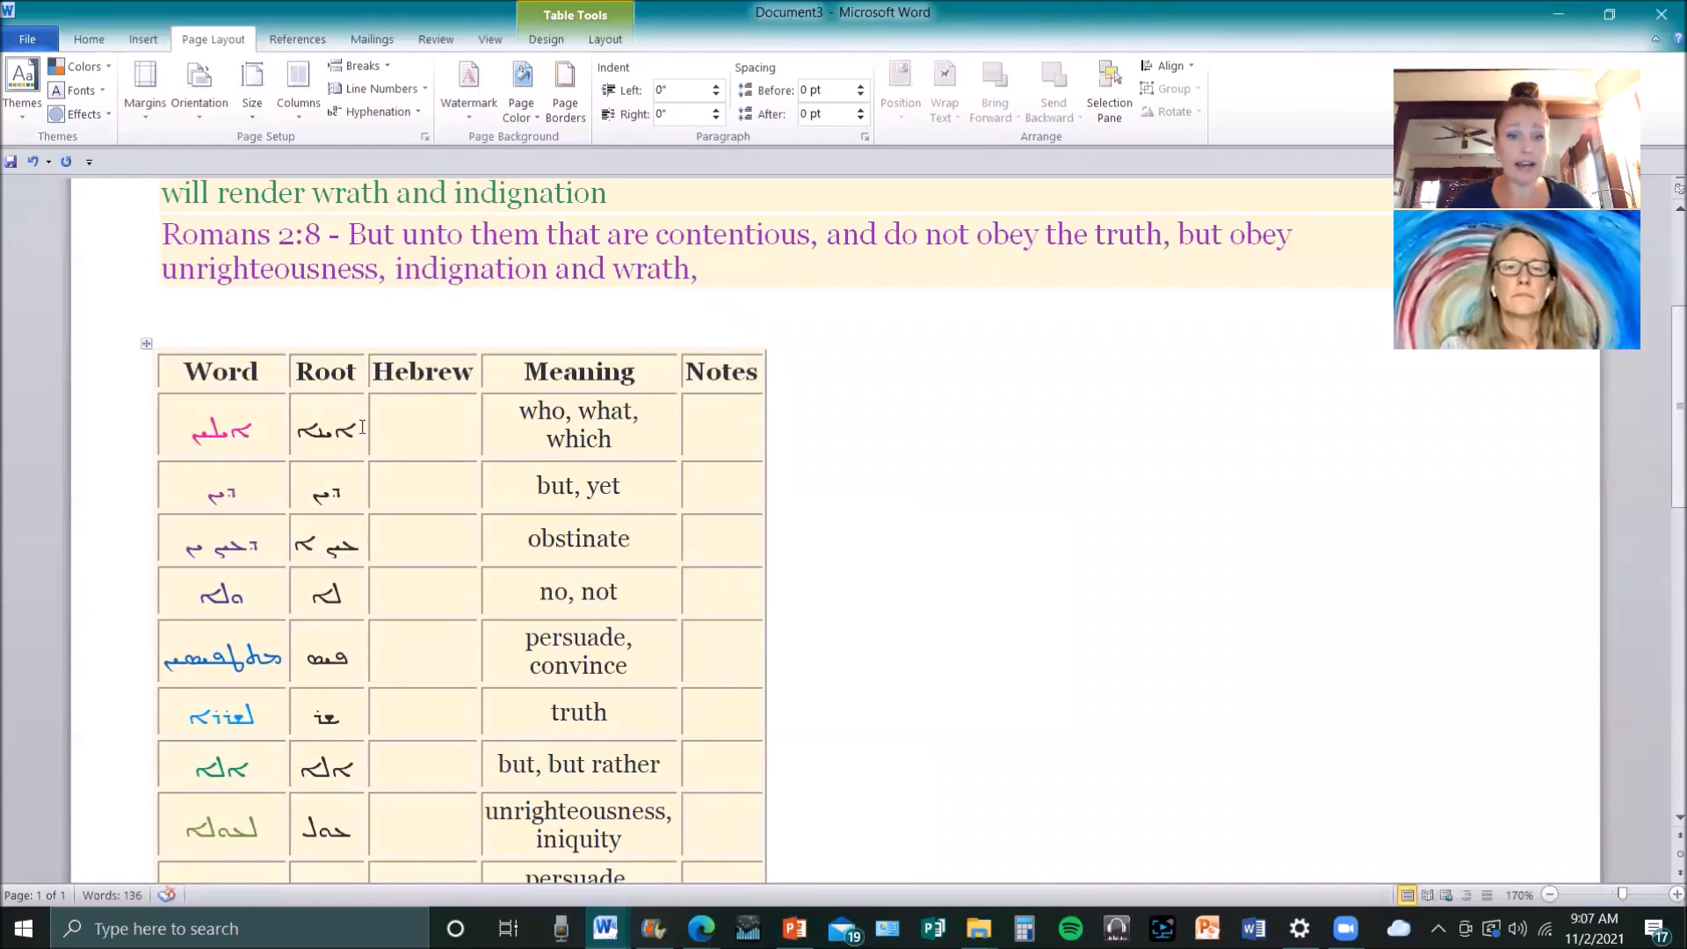
drag(360, 428, 295, 429)
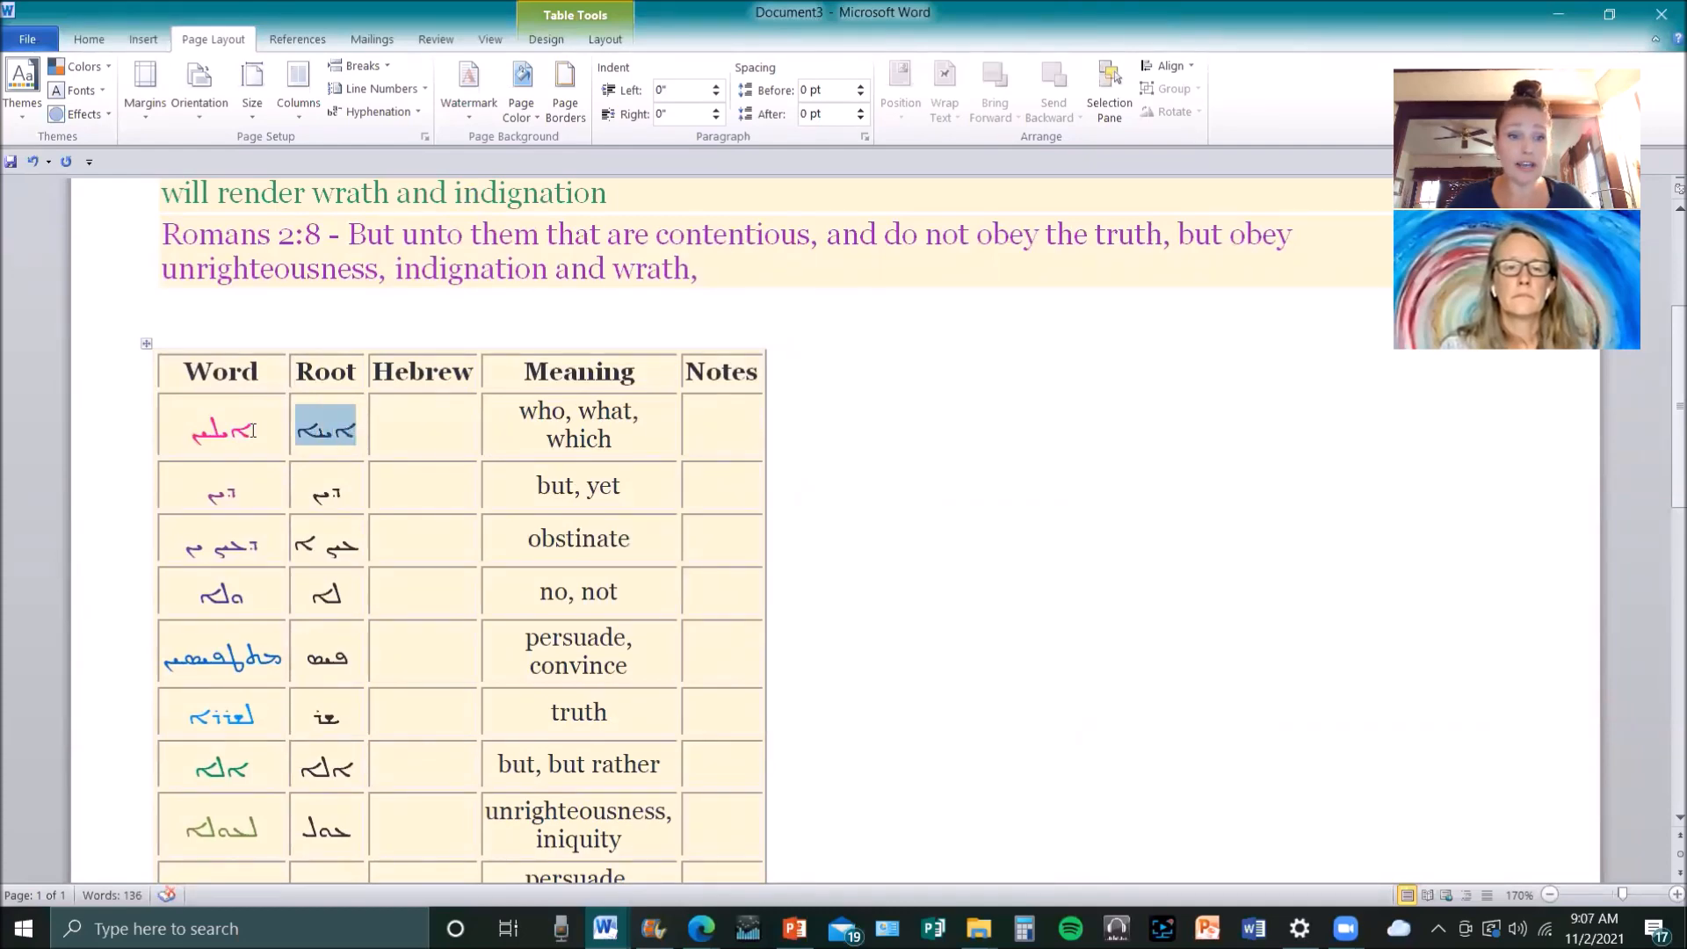
double_click(227, 432)
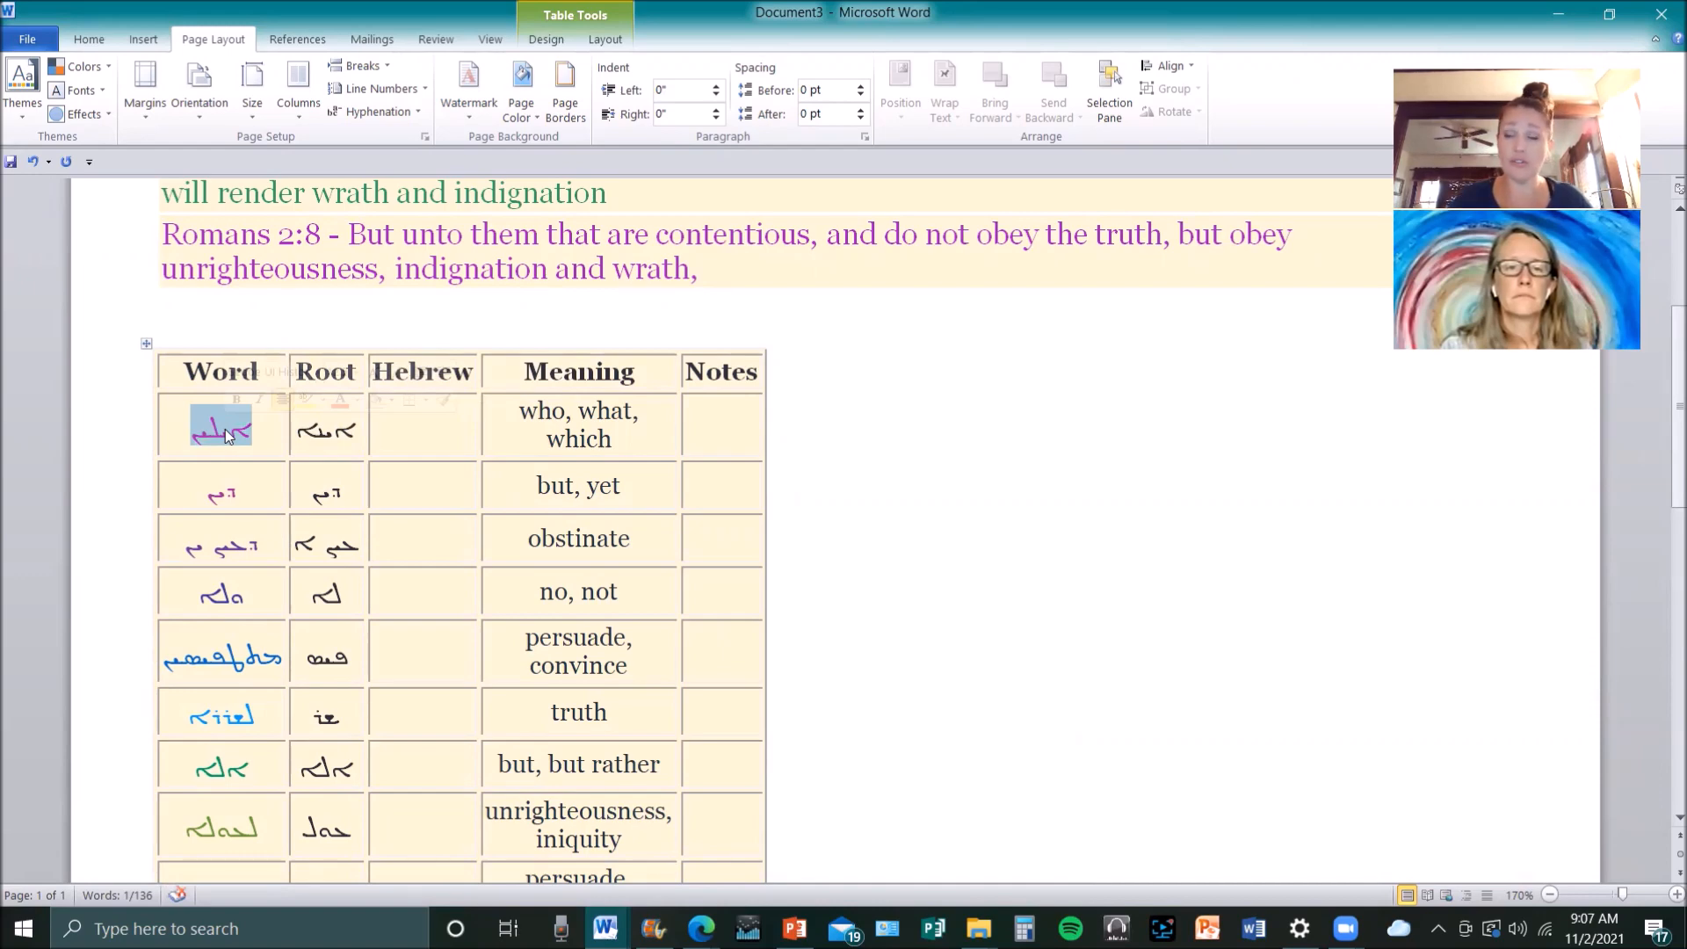
click(952, 430)
click(452, 431)
drag(1664, 461, 1663, 370)
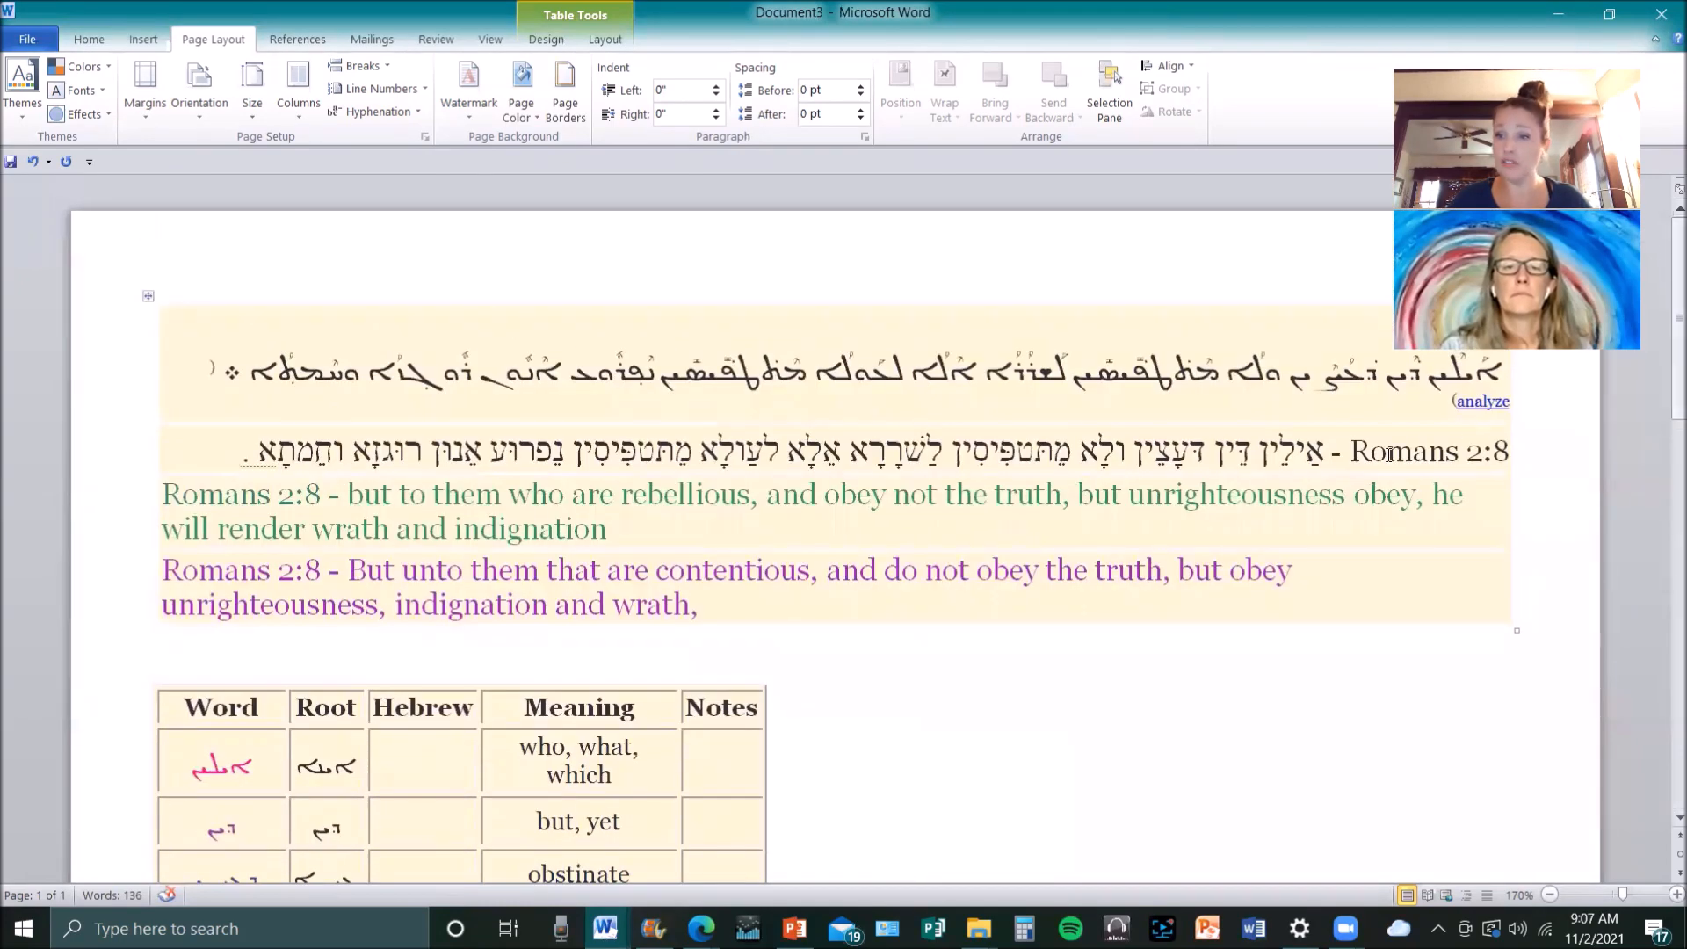